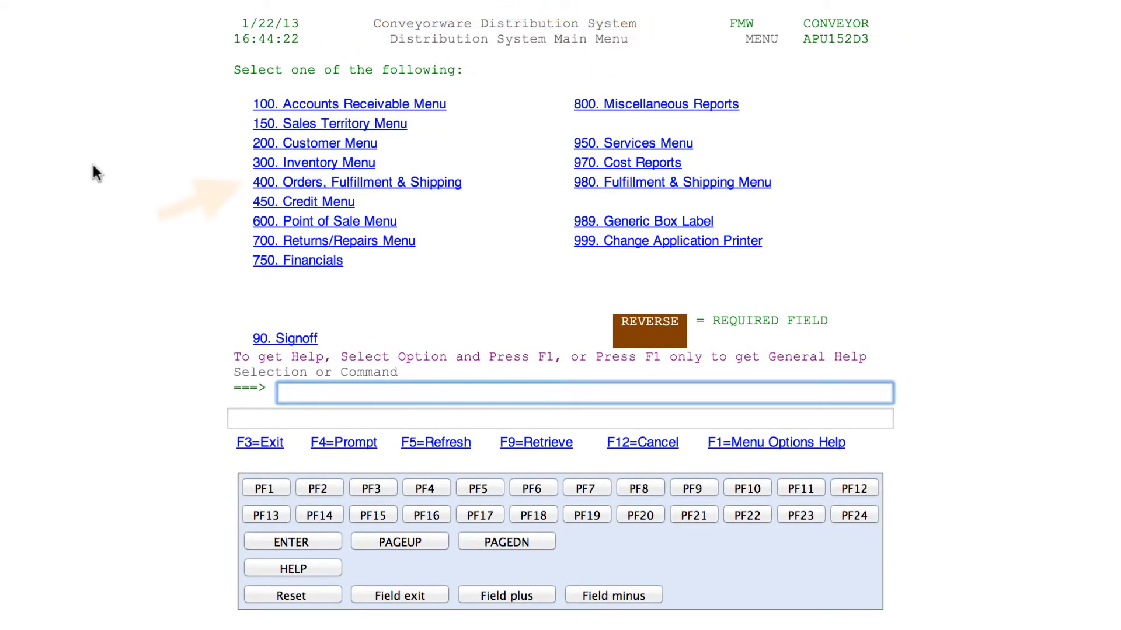
Go to the 400. Orders, Fulfillment & Shipping menu from the main menu
{"action": "left_click", "coordinate": [261, 186]}
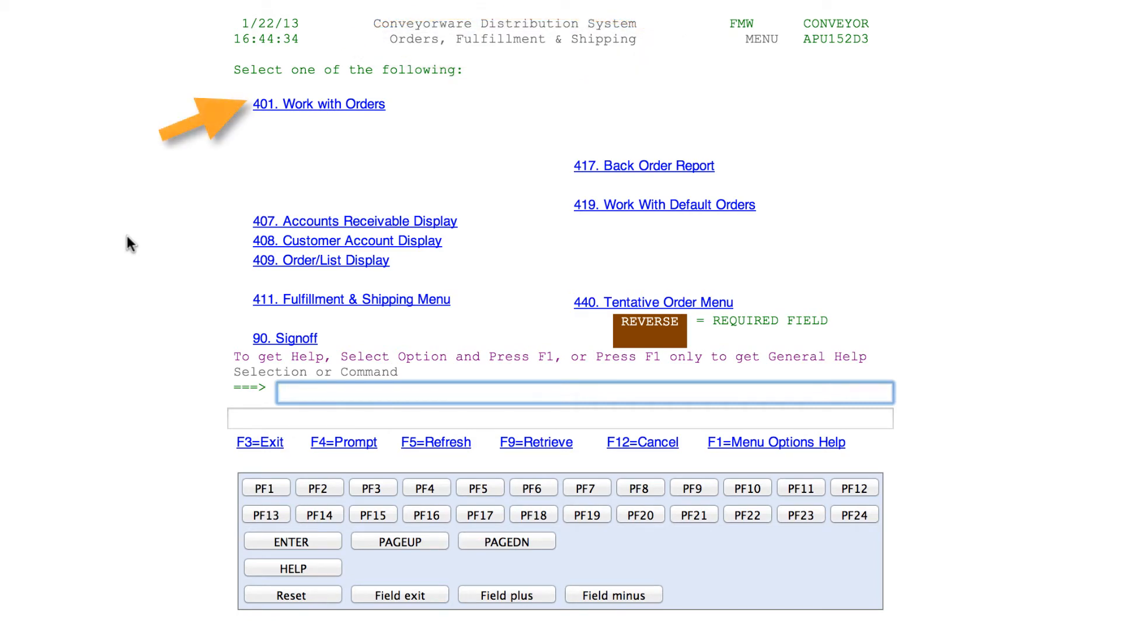
Open 401. Work with Orders to reach the Work With Order screen
{"action": "left_click", "coordinate": [308, 106]}
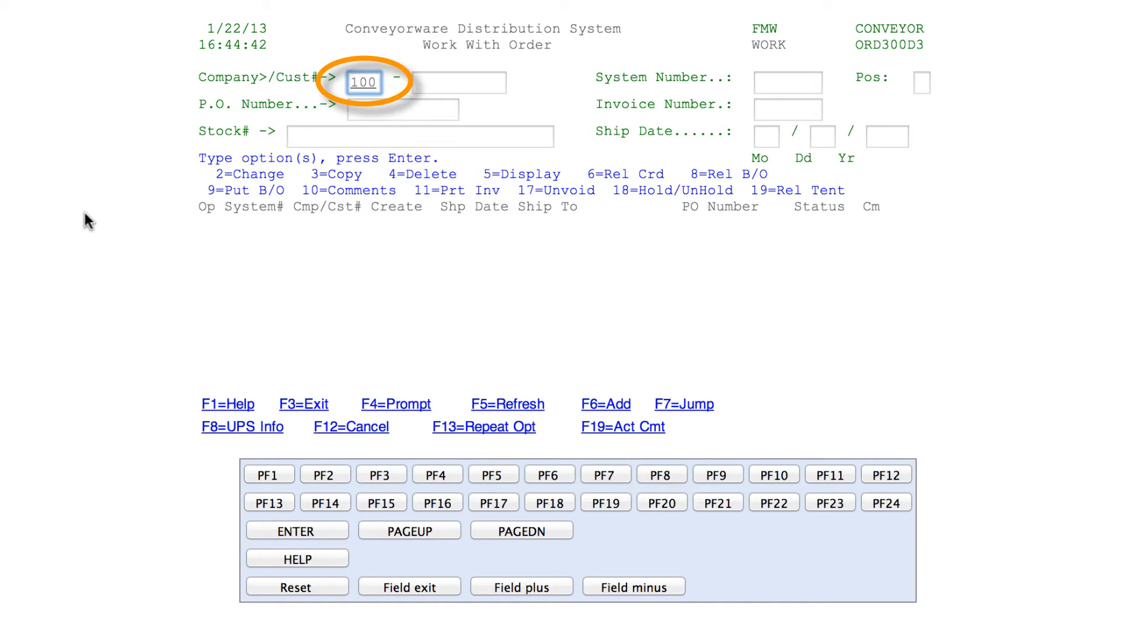
Set company 108, enter the customer number, and start adding a new order
{"action": "left_click_drag", "start_coordinate": [379, 83], "coordinate": [314, 78]}
{"action": "type", "text": "108"}
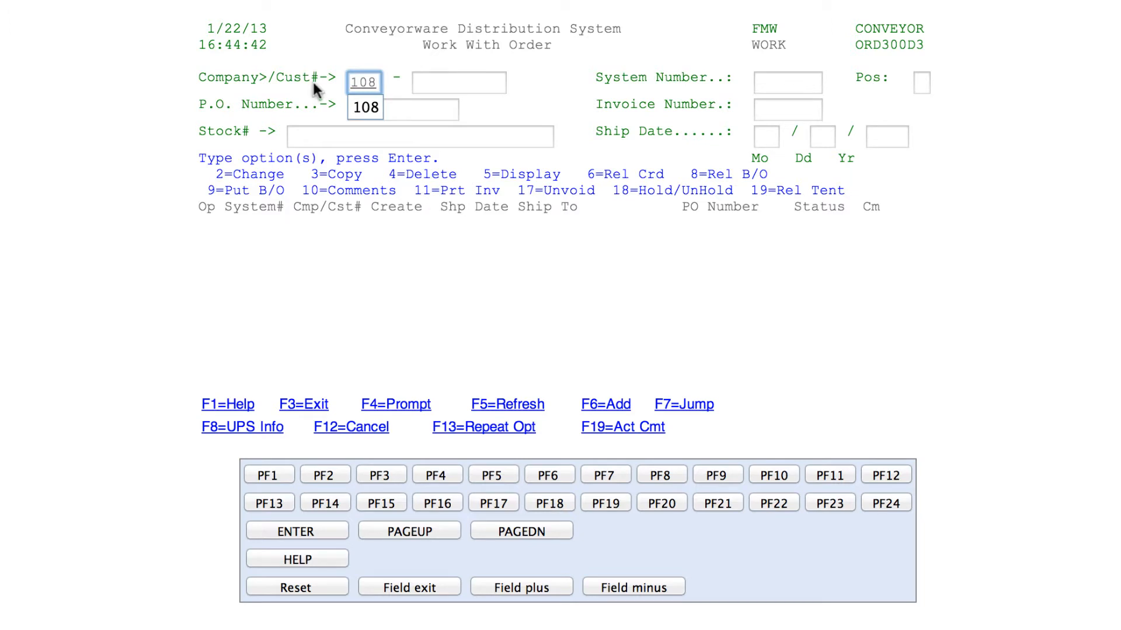
{"action": "left_click", "coordinate": [359, 105]}
{"action": "left_click", "coordinate": [431, 82]}
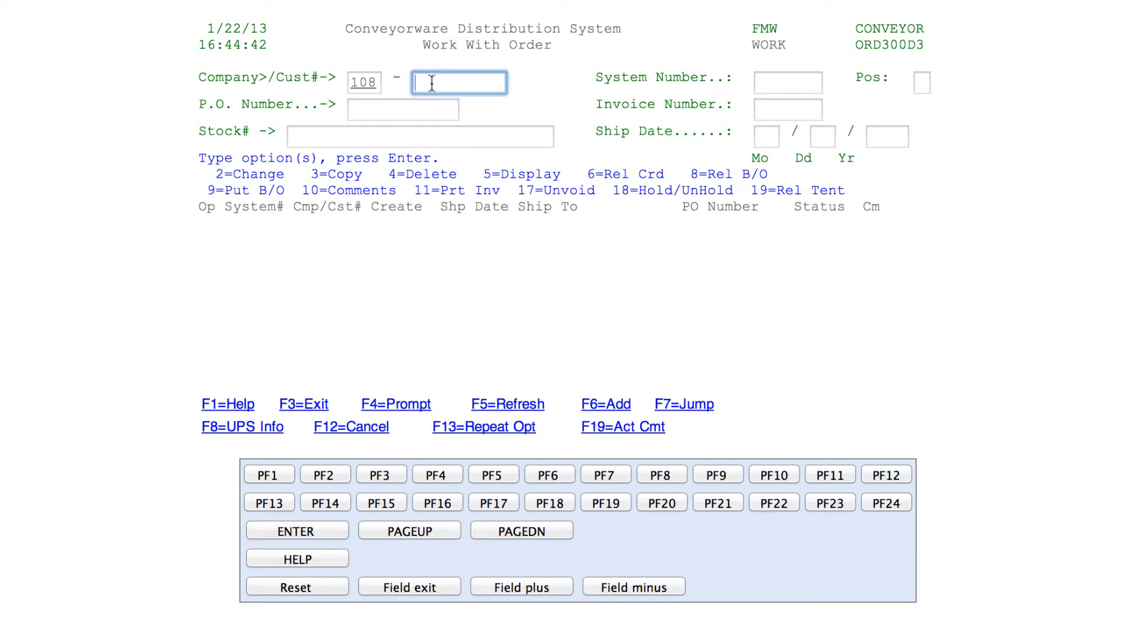
{"action": "type", "text": "99"}
{"action": "left_click", "coordinate": [433, 108]}
{"action": "left_click", "coordinate": [623, 412]}
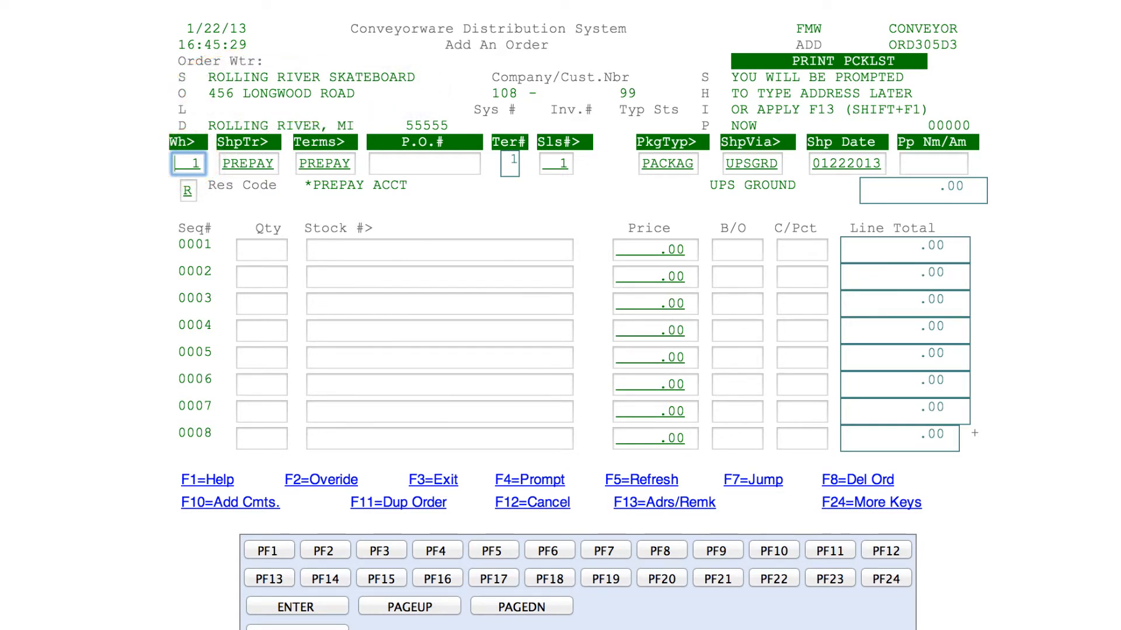
{"action": "key", "text": "Tab"}
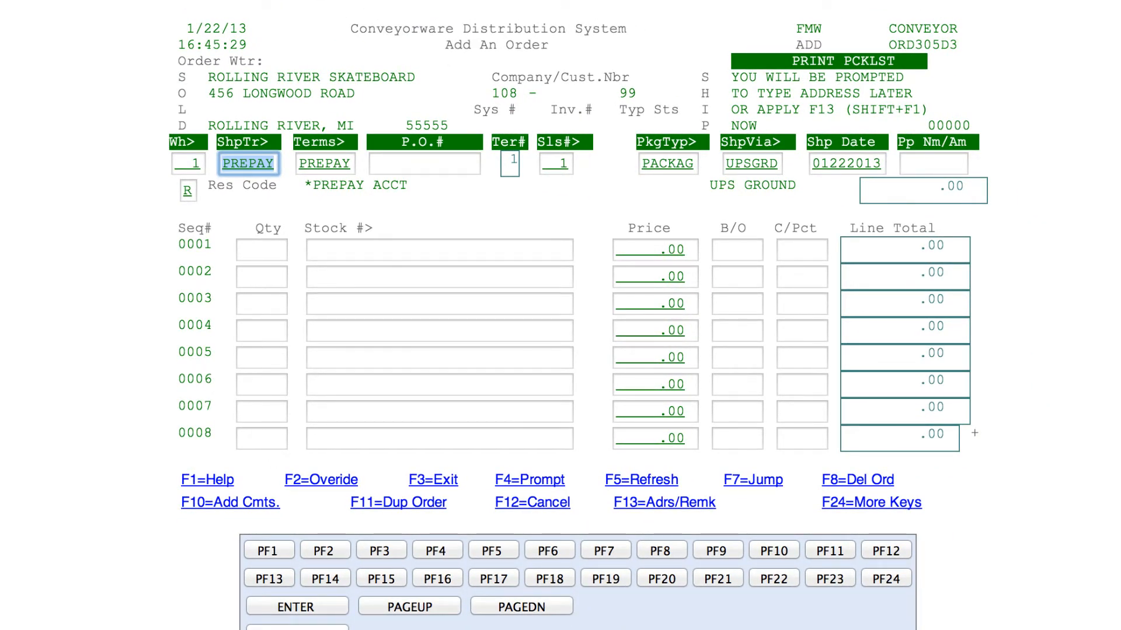
{"action": "left_click", "coordinate": [502, 484]}
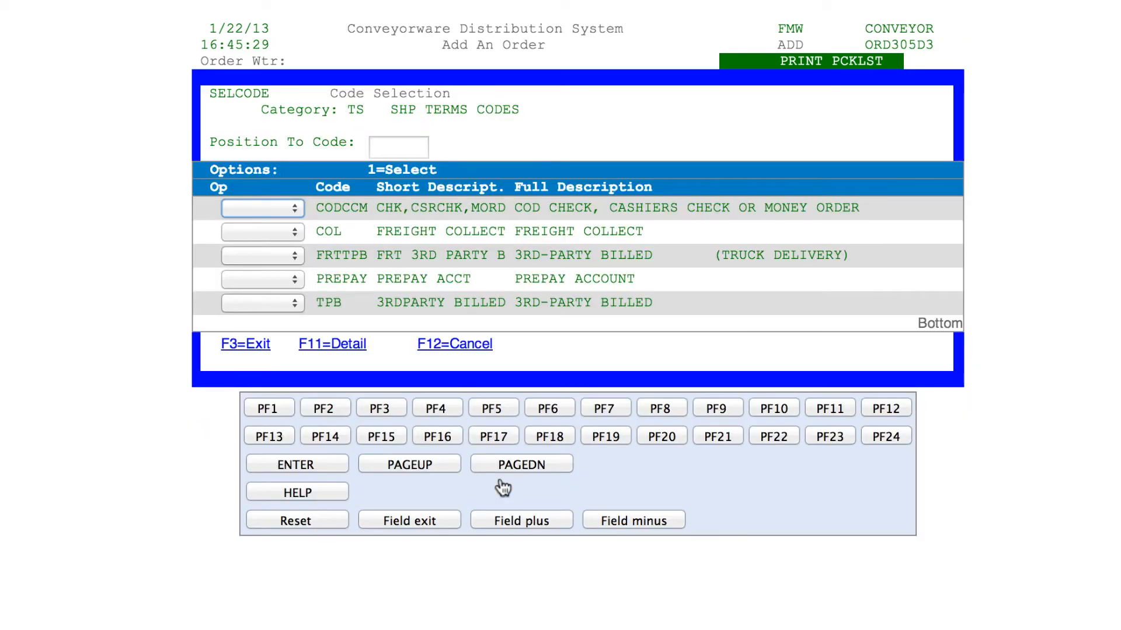
{"action": "left_click", "coordinate": [233, 346]}
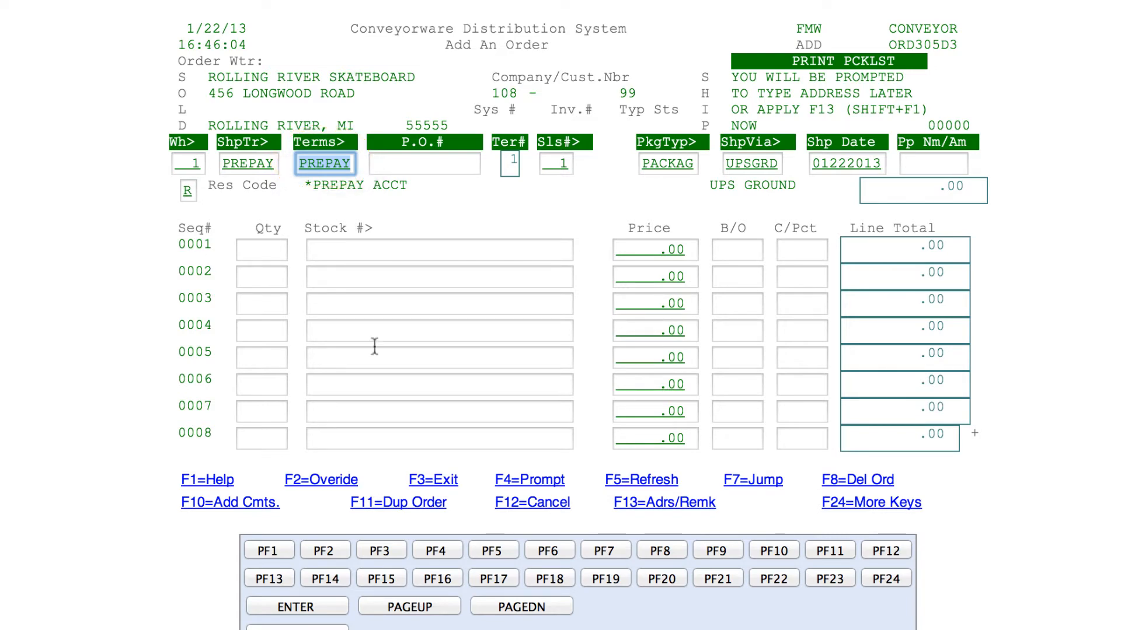
{"action": "left_click", "coordinate": [502, 480]}
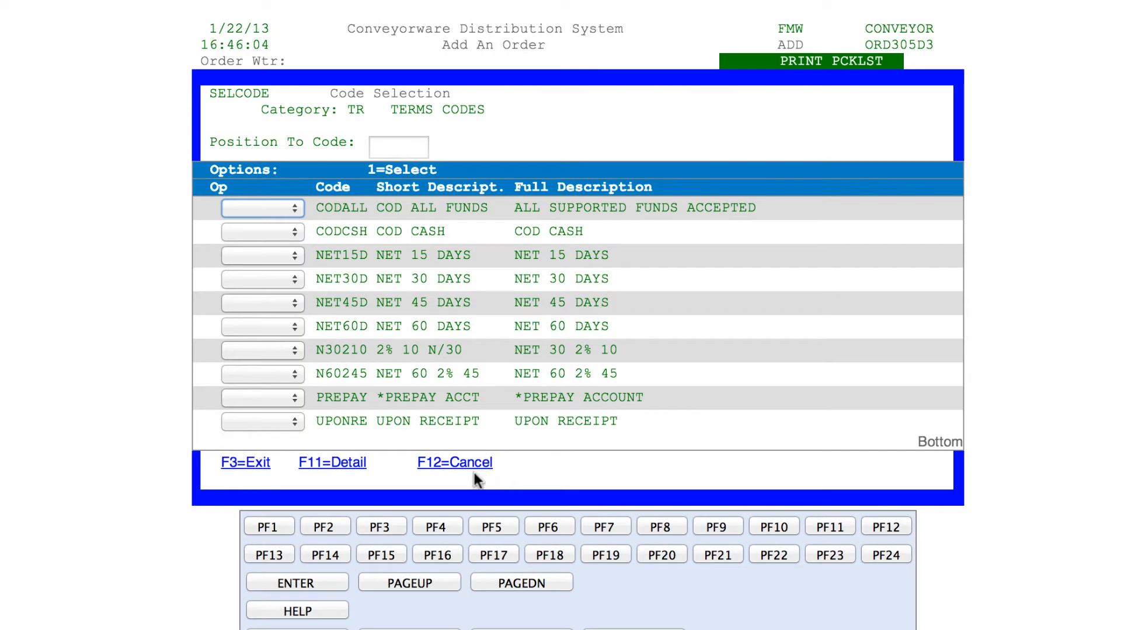
{"action": "left_click", "coordinate": [243, 468]}
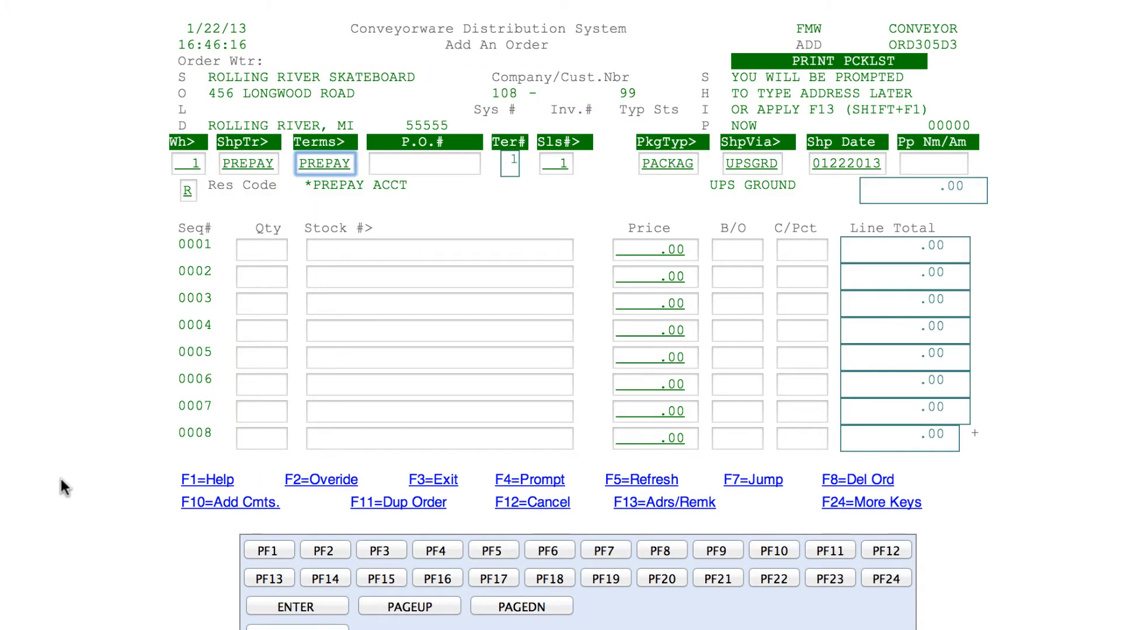
Enter the customer's purchase order number in the P.O.# field
{"action": "key", "text": "Tab"}
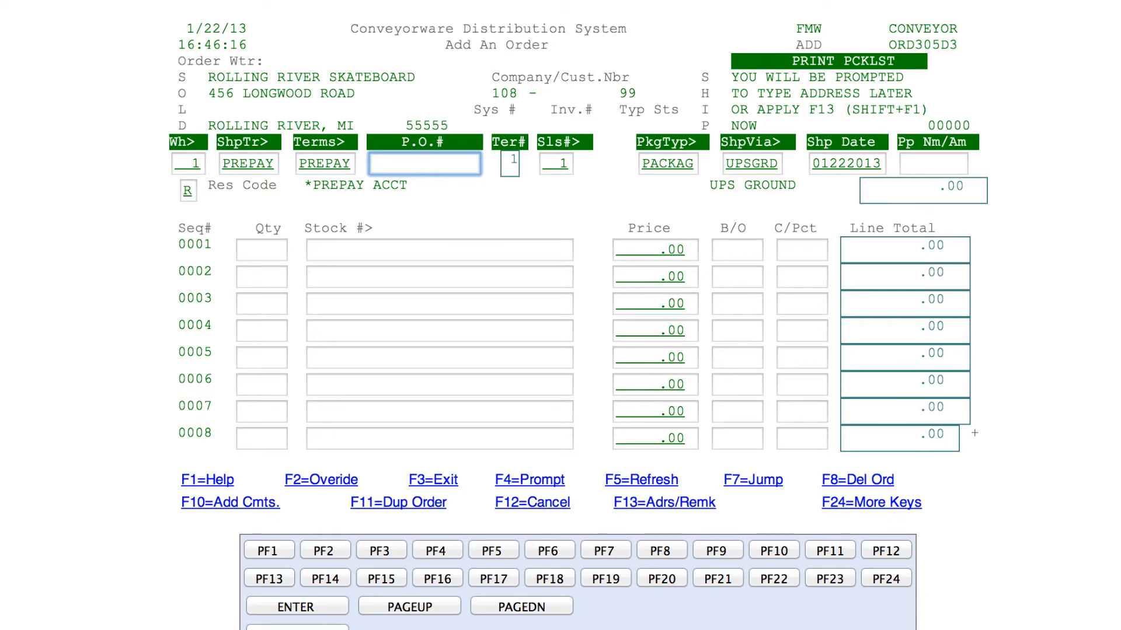
{"action": "type", "text": "SSMITH1215"}
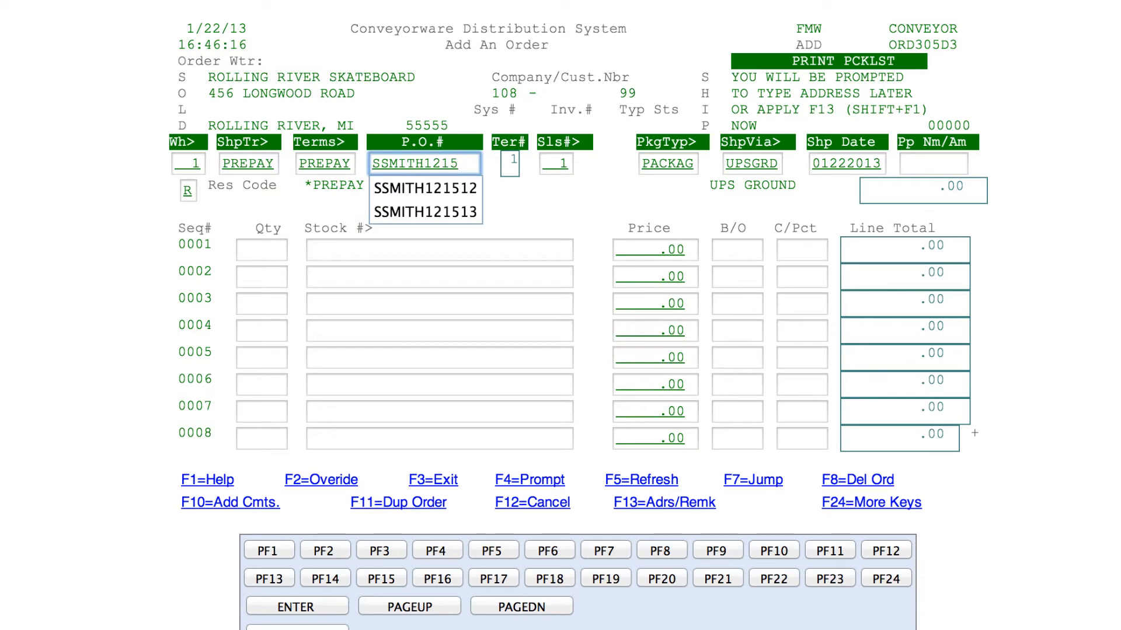
{"action": "type", "text": "13"}
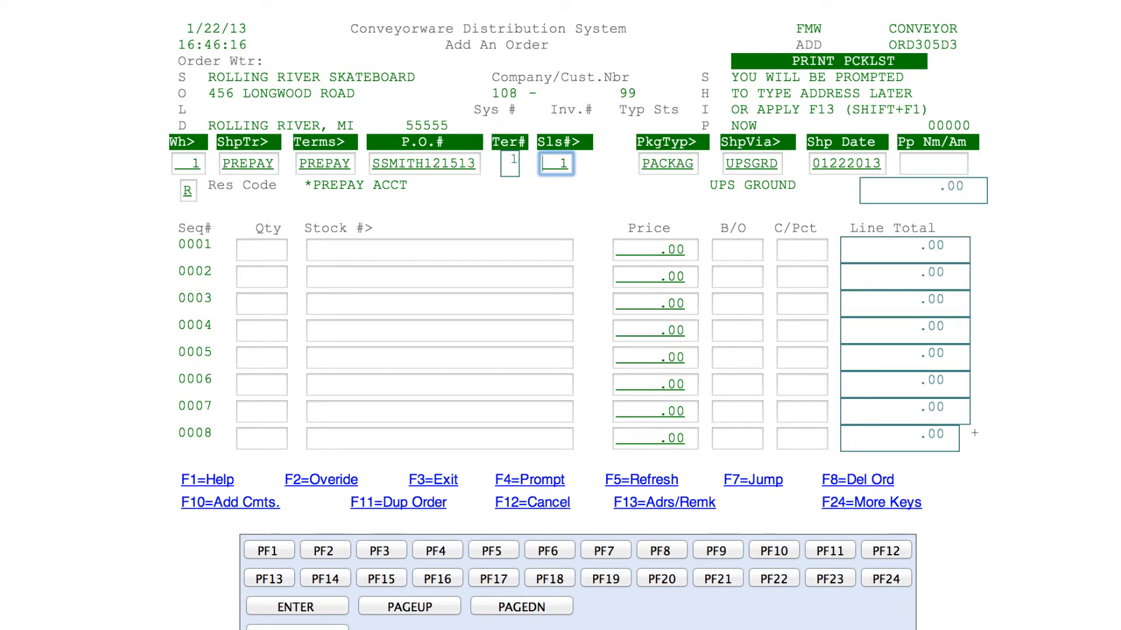
{"action": "key", "text": "Tab"}
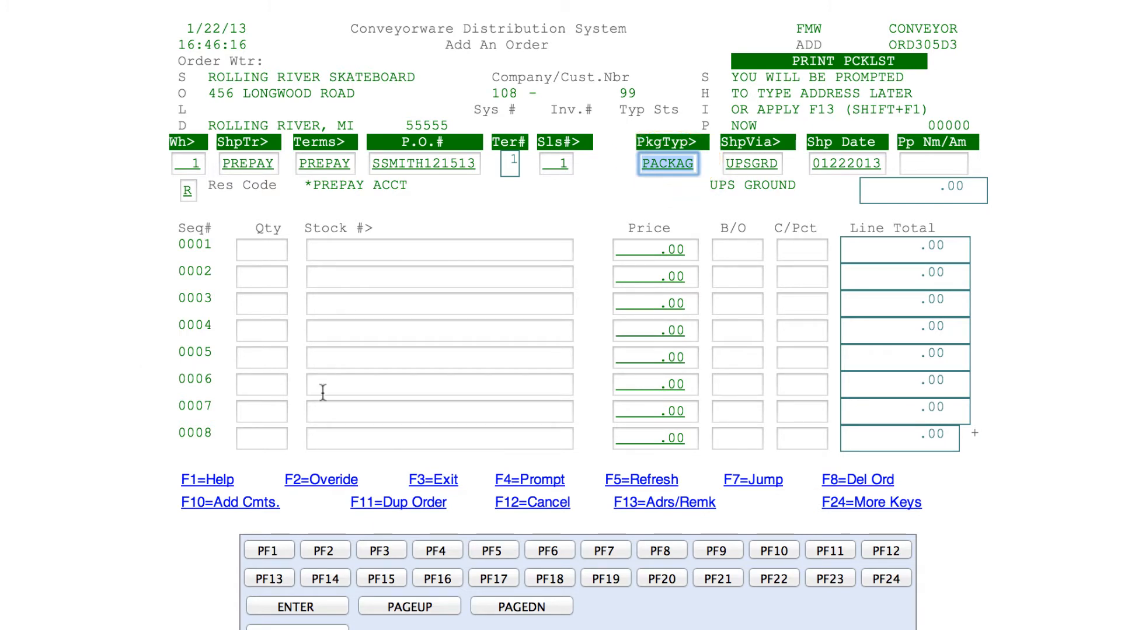
{"action": "left_click", "coordinate": [499, 478]}
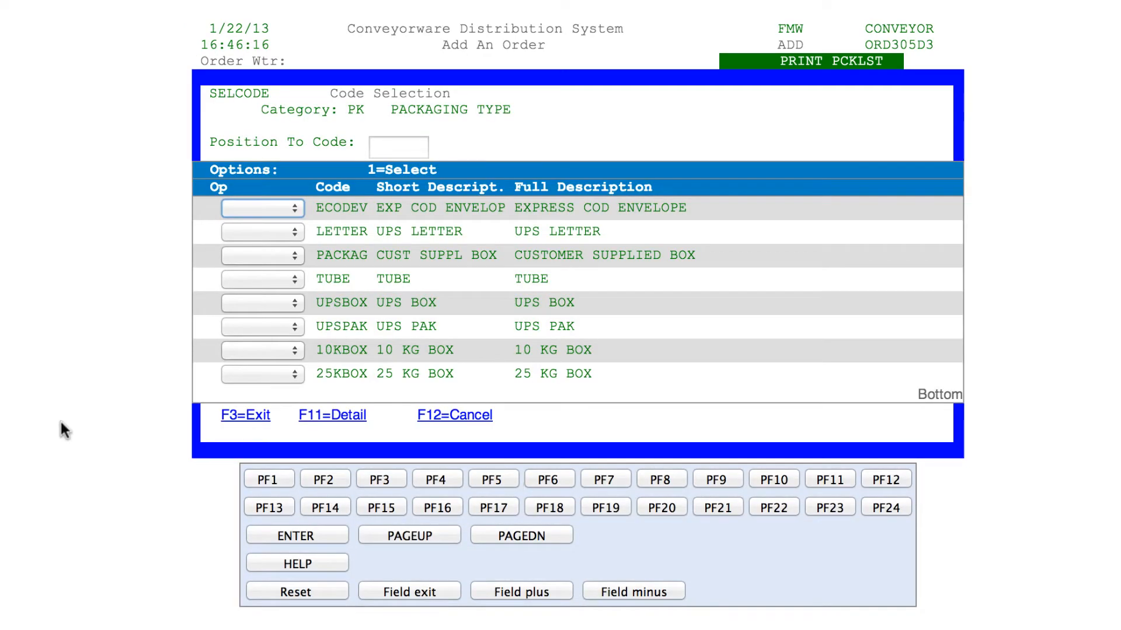
{"action": "left_click", "coordinate": [441, 429]}
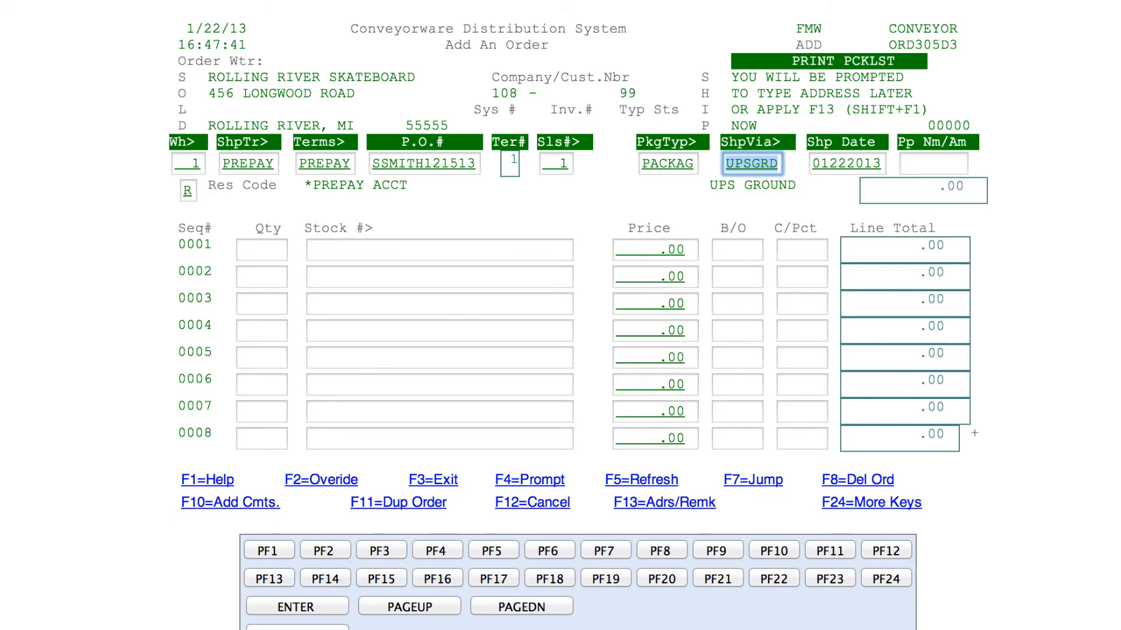
{"action": "left_click", "coordinate": [505, 479]}
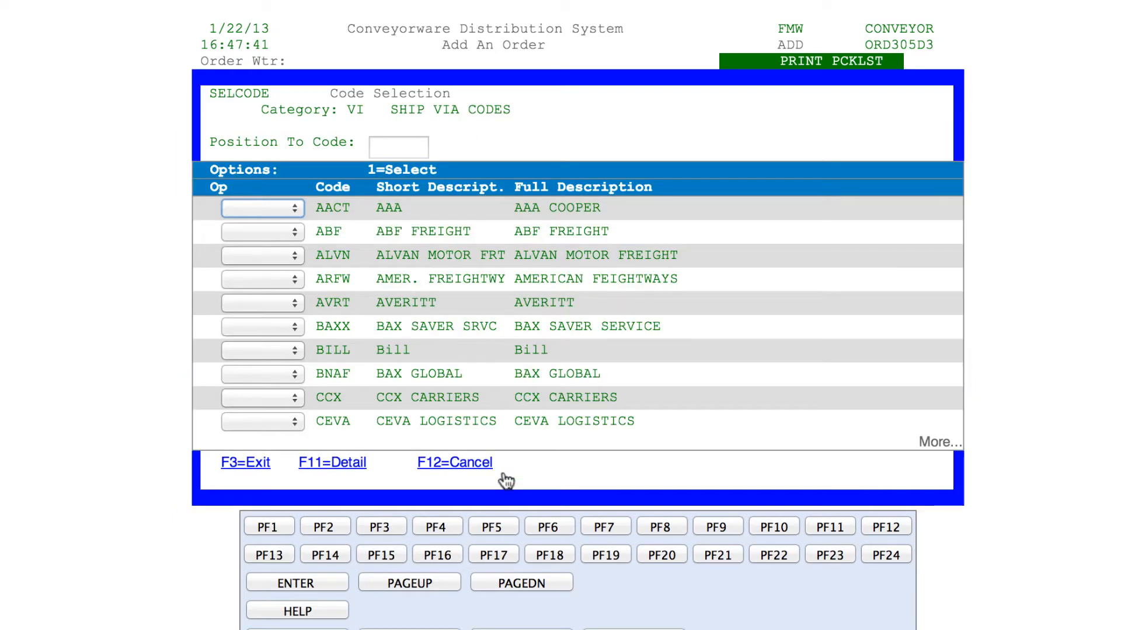
{"action": "left_click", "coordinate": [518, 584]}
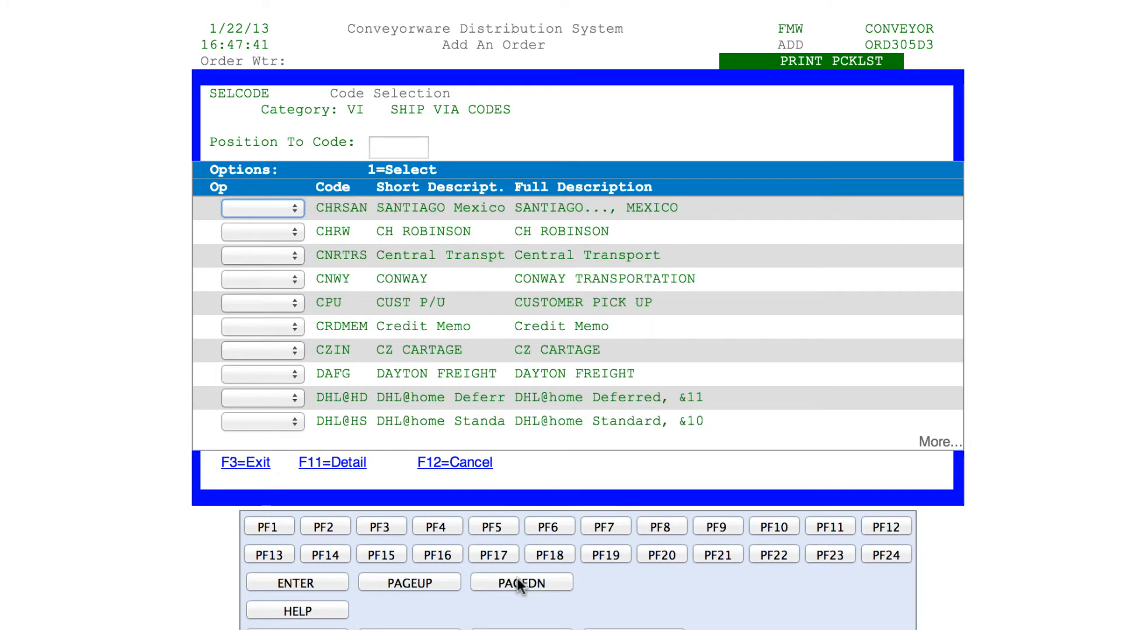
{"action": "left_click", "coordinate": [518, 584]}
{"action": "left_click", "coordinate": [442, 585]}
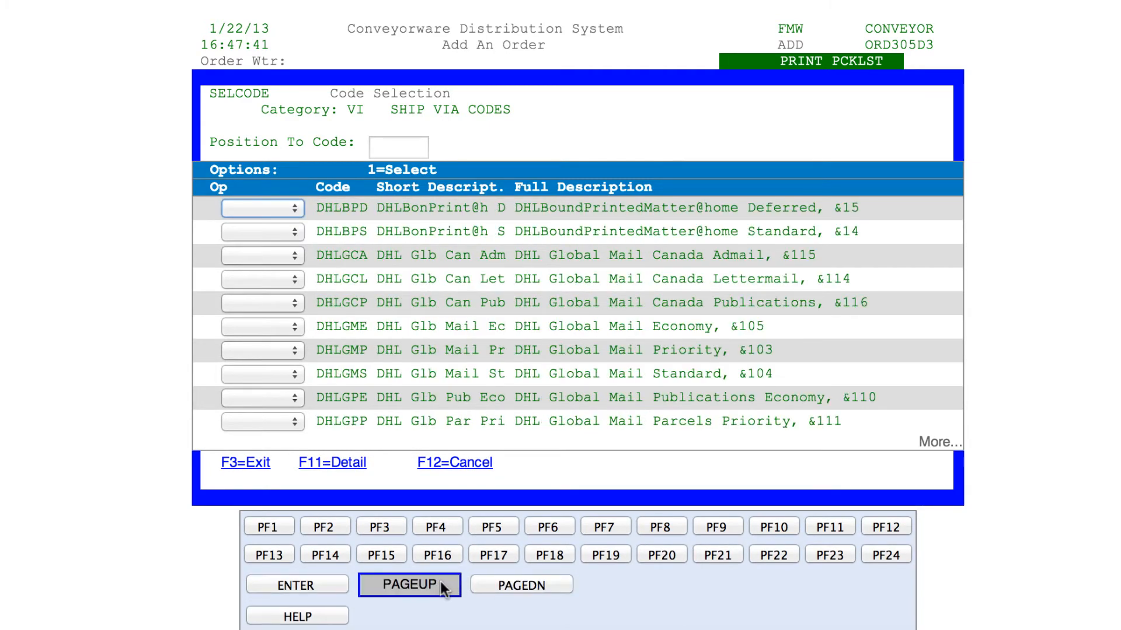
{"action": "left_click", "coordinate": [441, 582]}
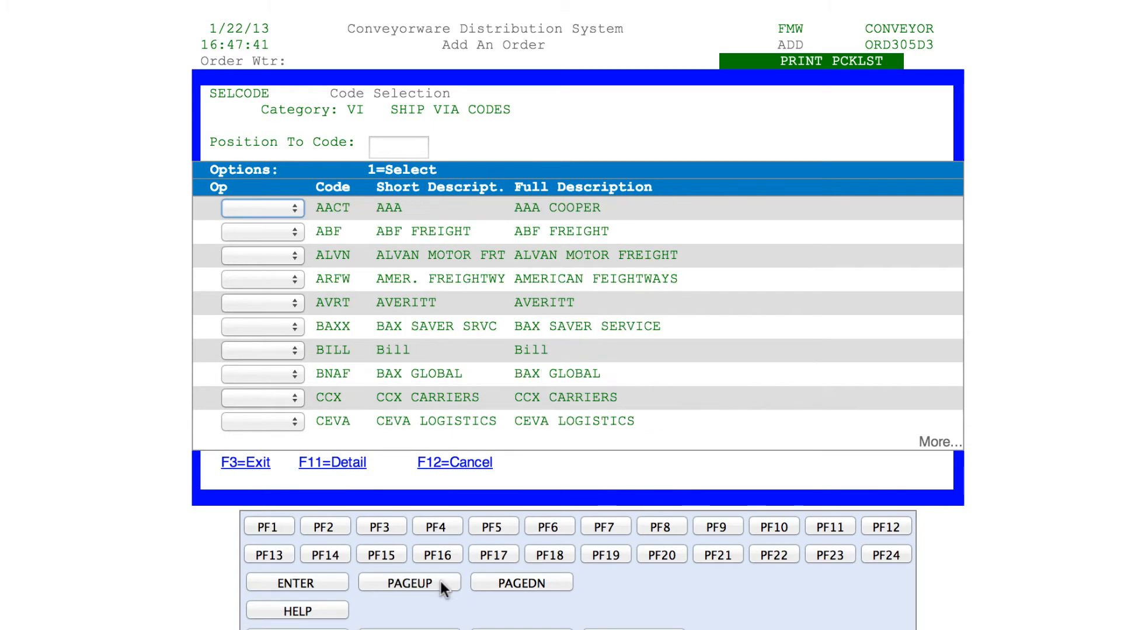
{"action": "left_click", "coordinate": [456, 464]}
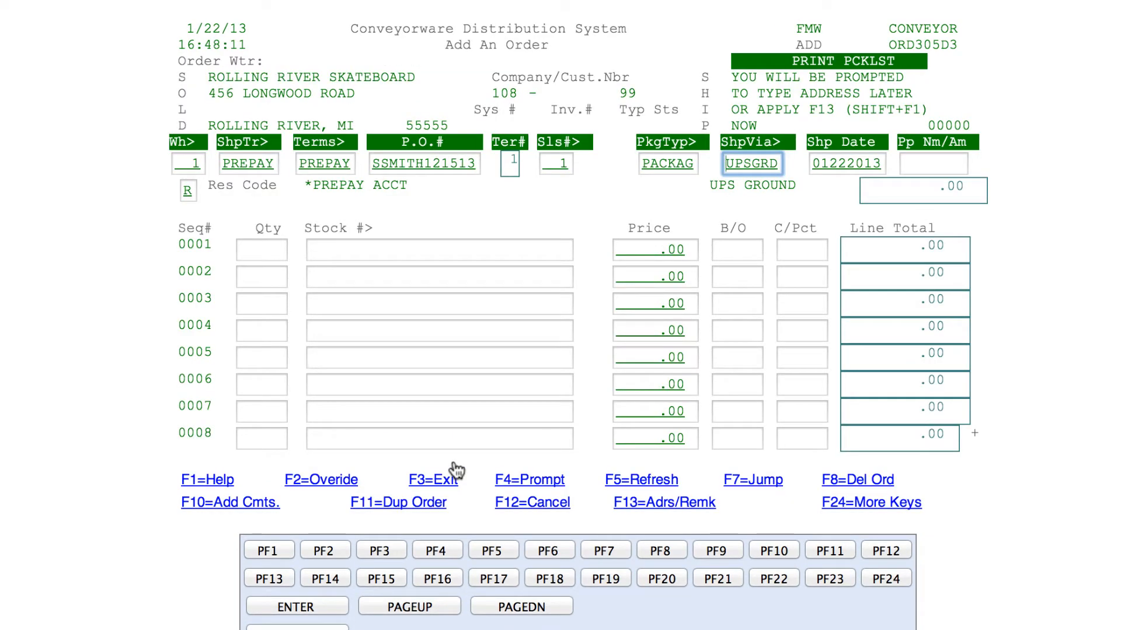
{"action": "key", "text": "Tab"}
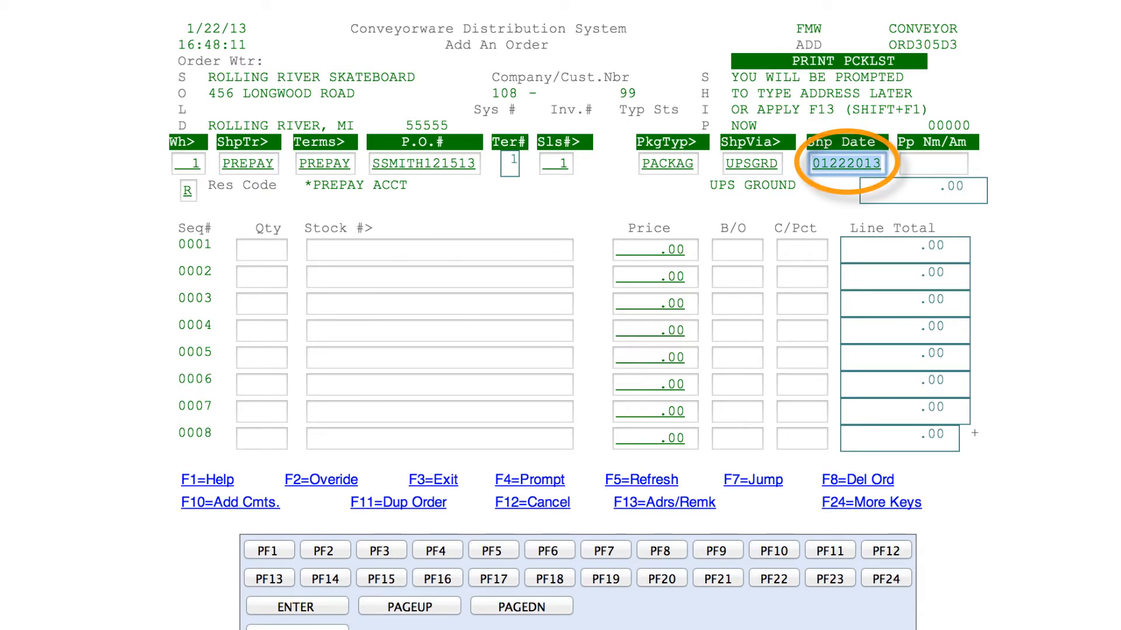
Set the ship date to 02072013 and give the first line quantity 3
{"action": "type", "text": "020"}
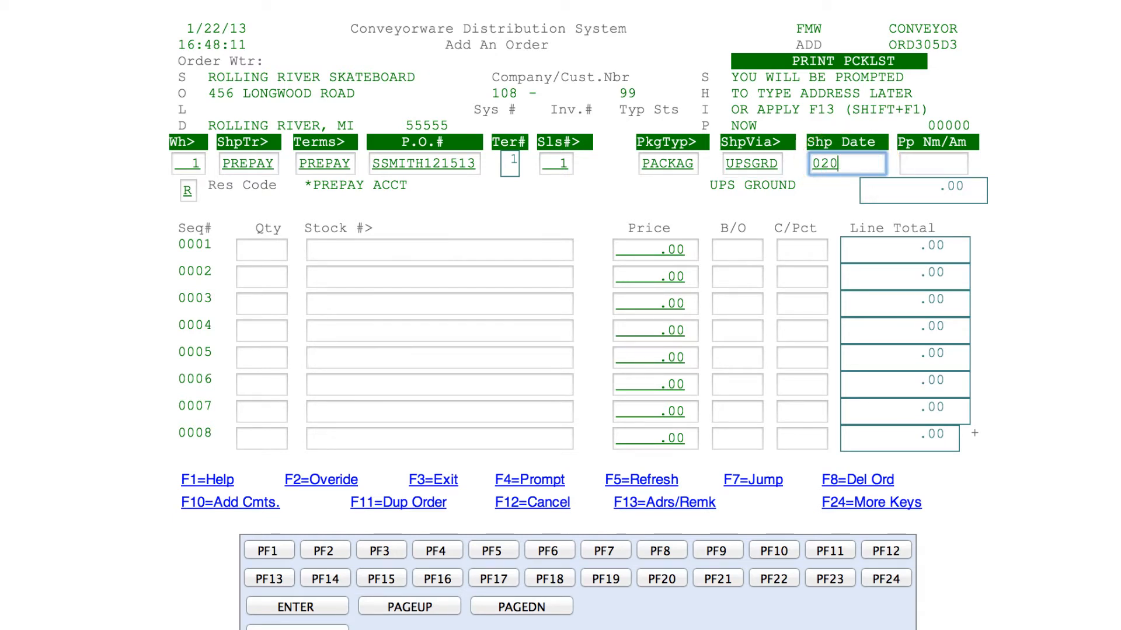
{"action": "type", "text": "72013"}
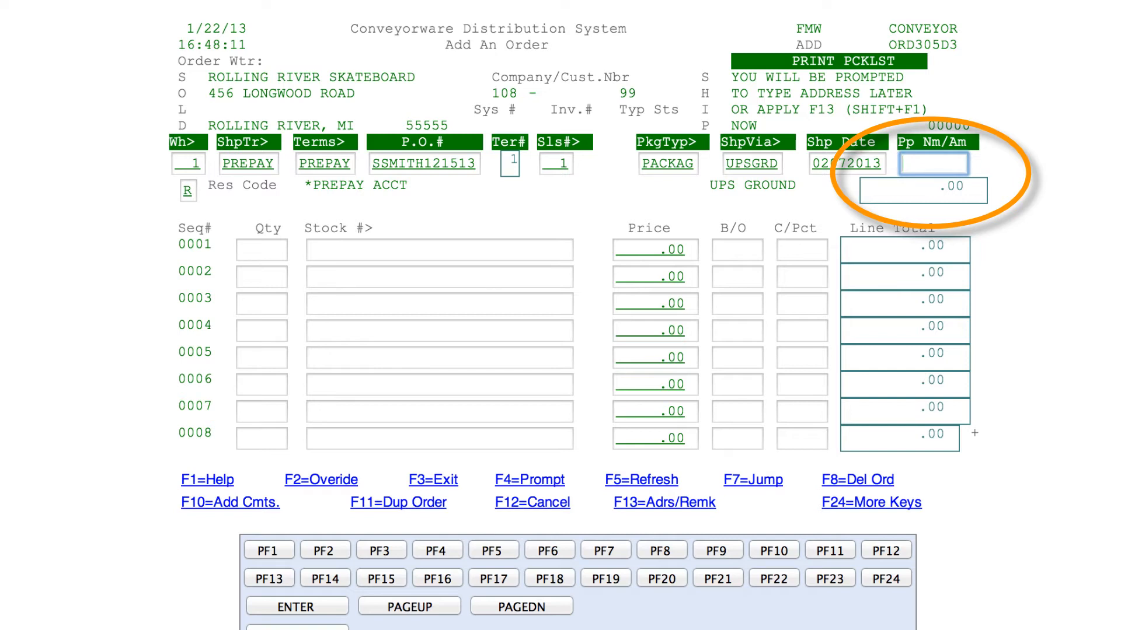
{"action": "key", "text": "Tab"}
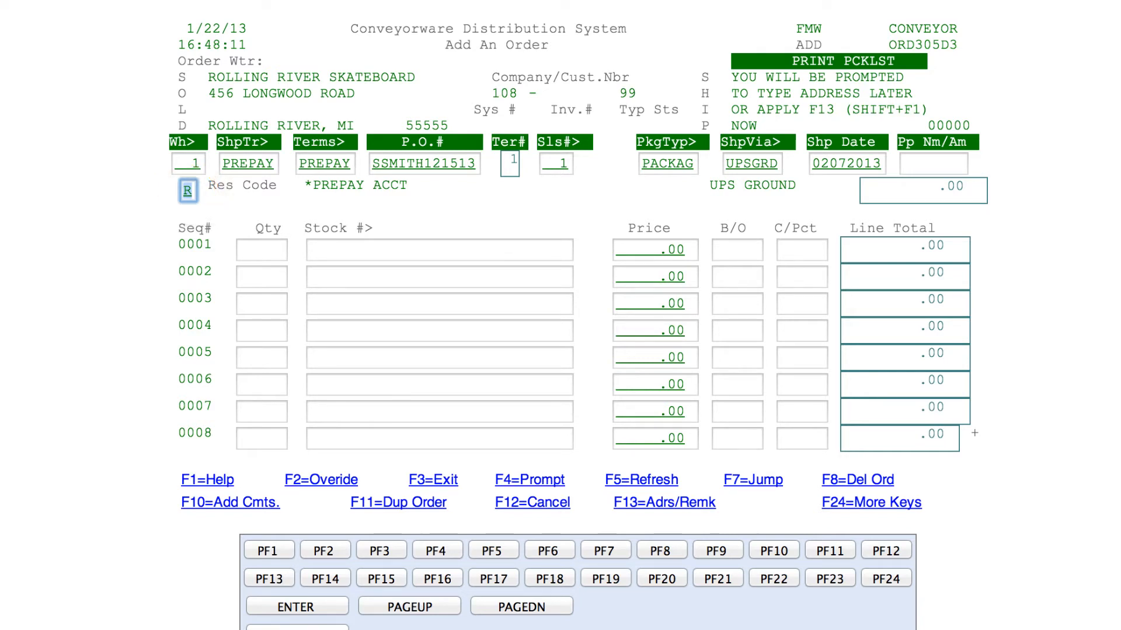
{"action": "key", "text": "Tab"}
{"action": "type", "text": "3"}
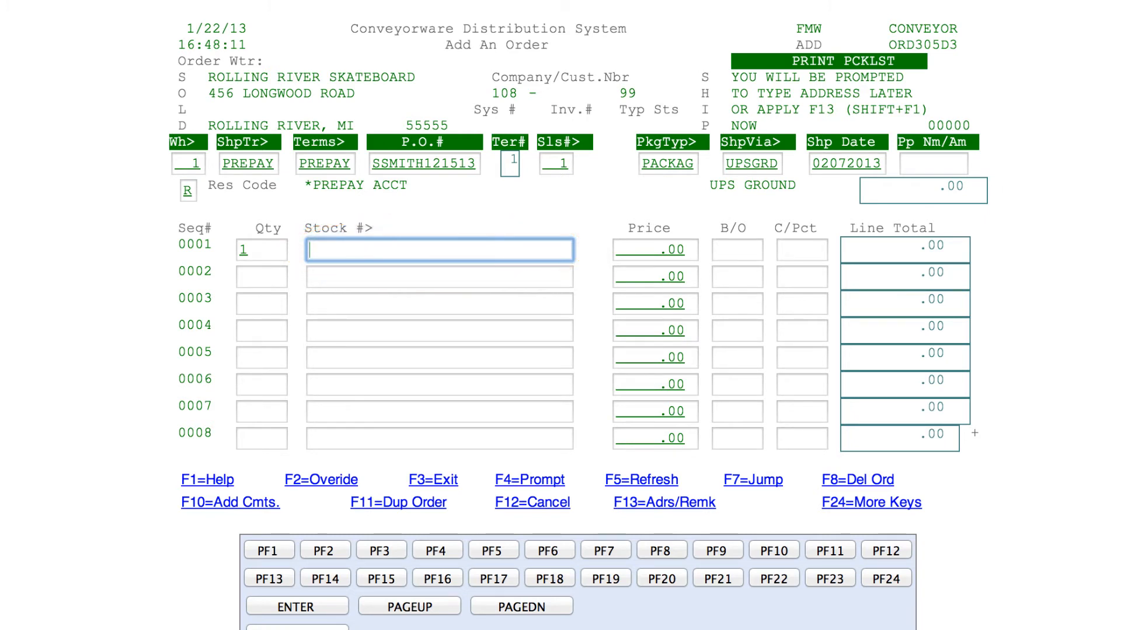
Look up stock items and select item 1001 for line 0001 at 16.50
{"action": "left_click", "coordinate": [503, 481]}
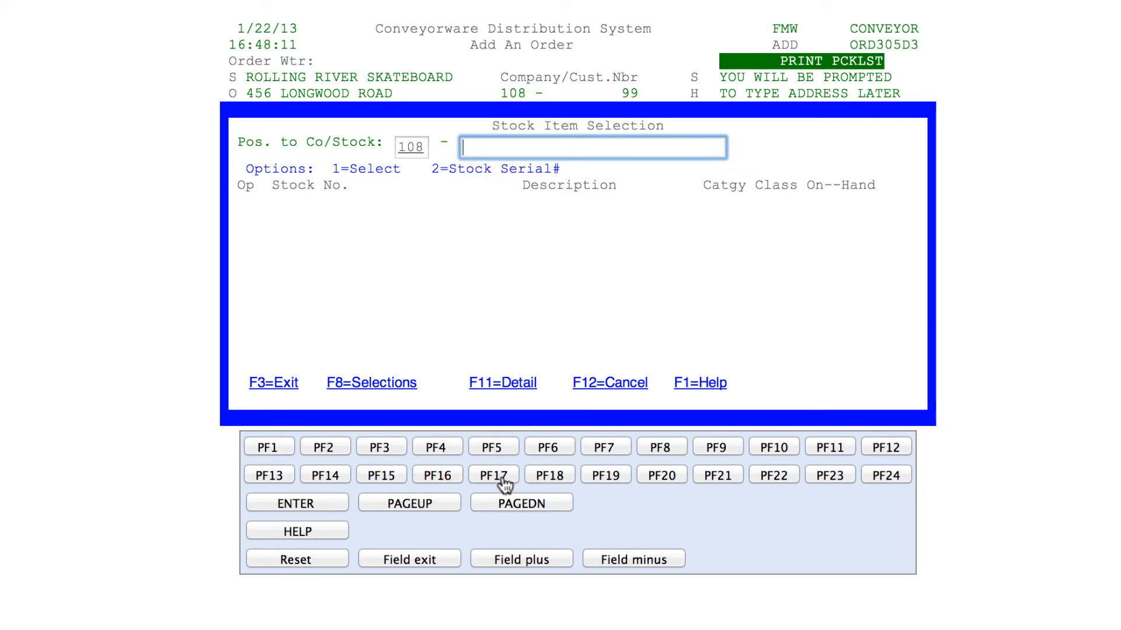
{"action": "type", "text": "A"}
{"action": "key", "text": "Return"}
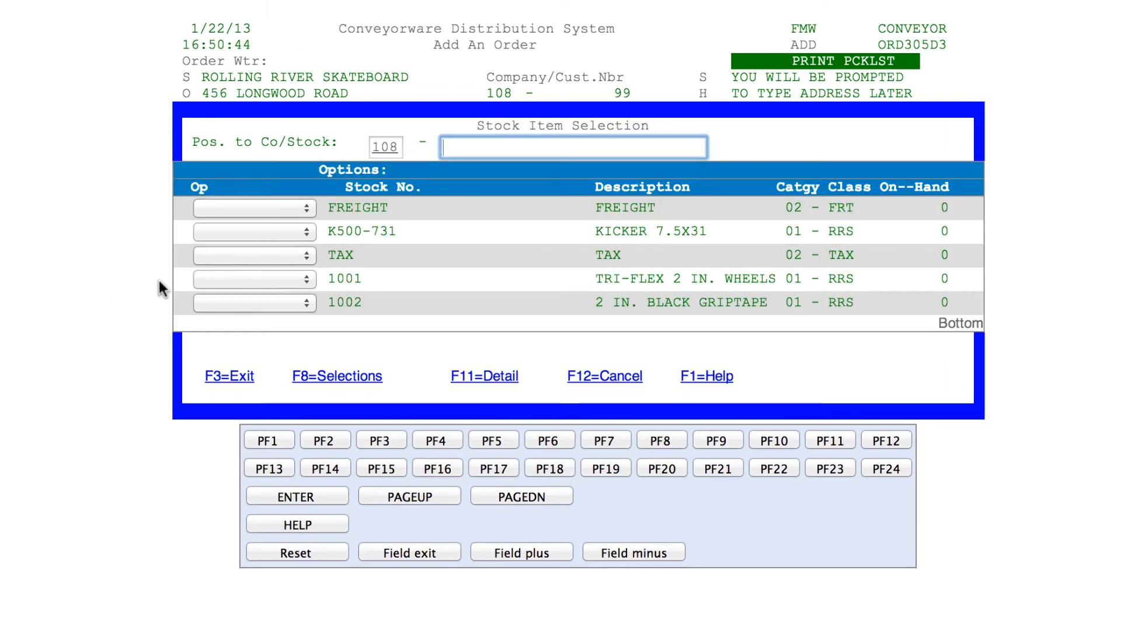
{"action": "left_click", "coordinate": [208, 279]}
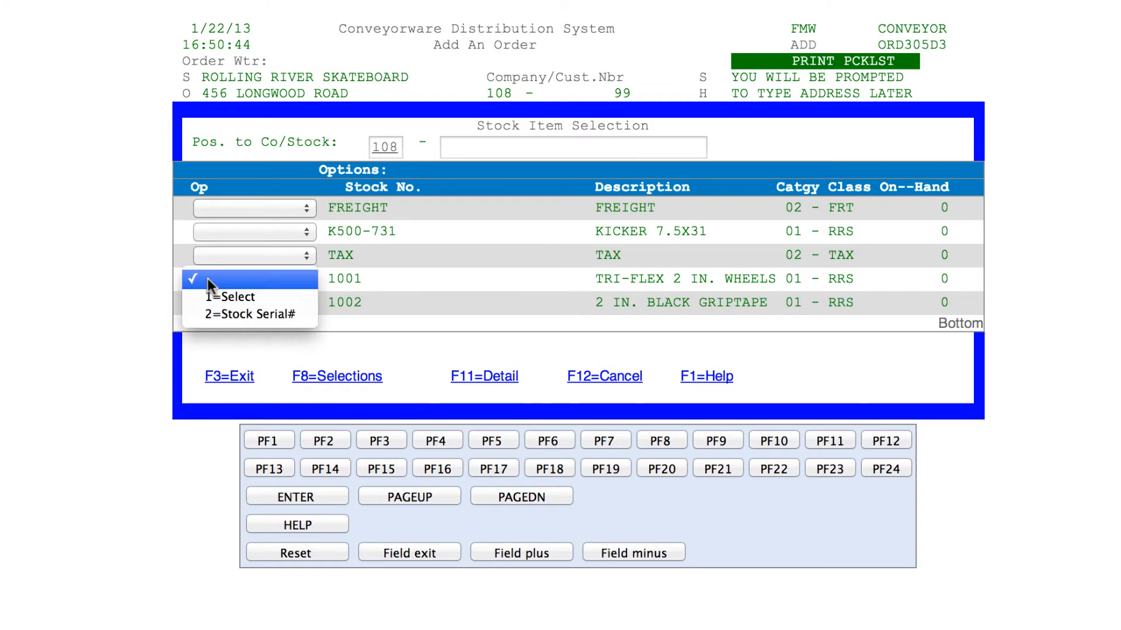
{"action": "left_click", "coordinate": [213, 298]}
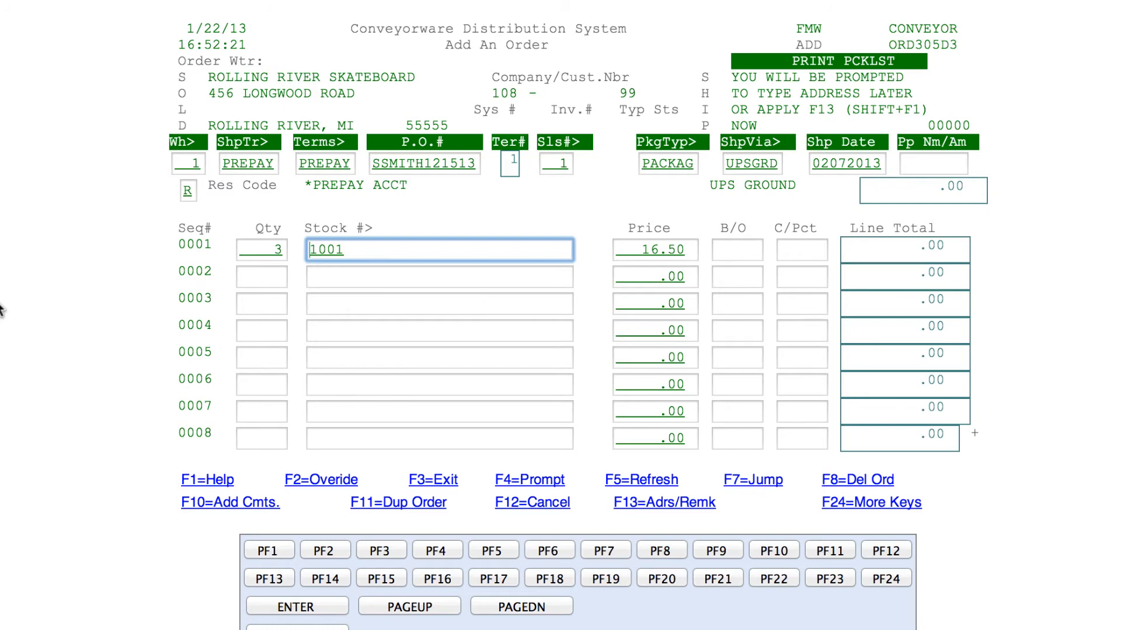
Add line 0002 as quantity 1 of FREIGHT priced 6.00
{"action": "left_click", "coordinate": [259, 278]}
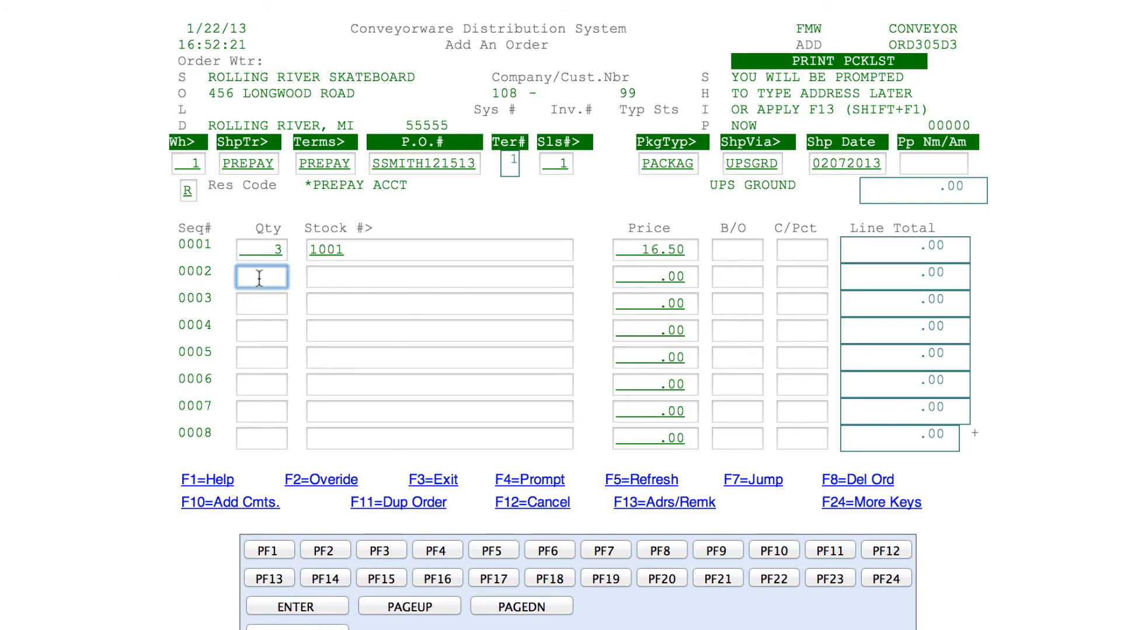
{"action": "type", "text": "1"}
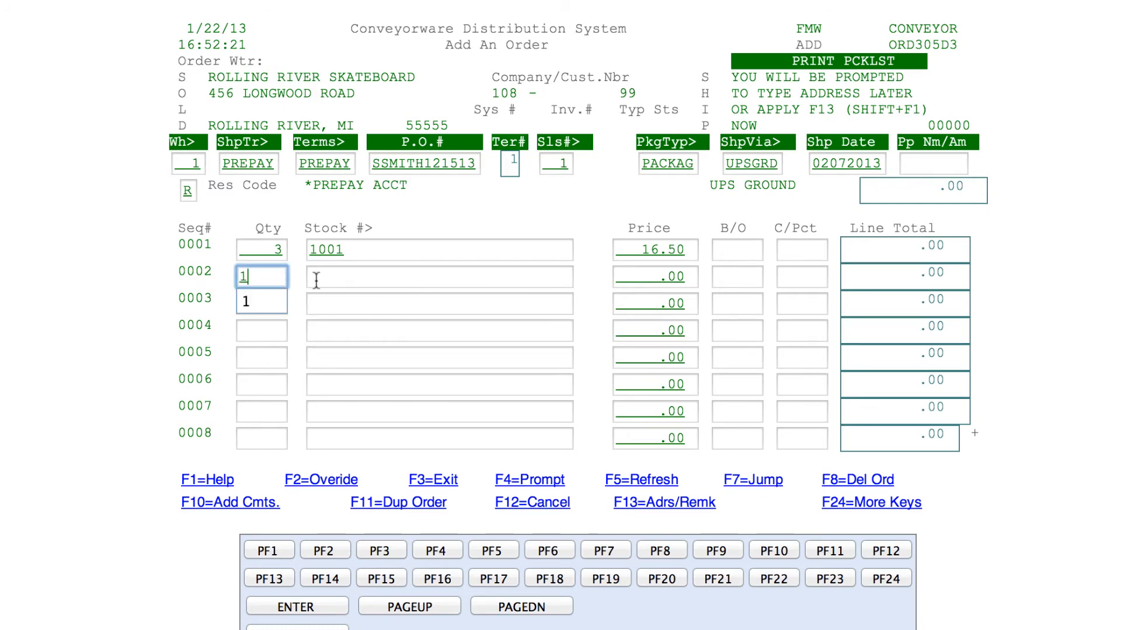
{"action": "left_click", "coordinate": [316, 281]}
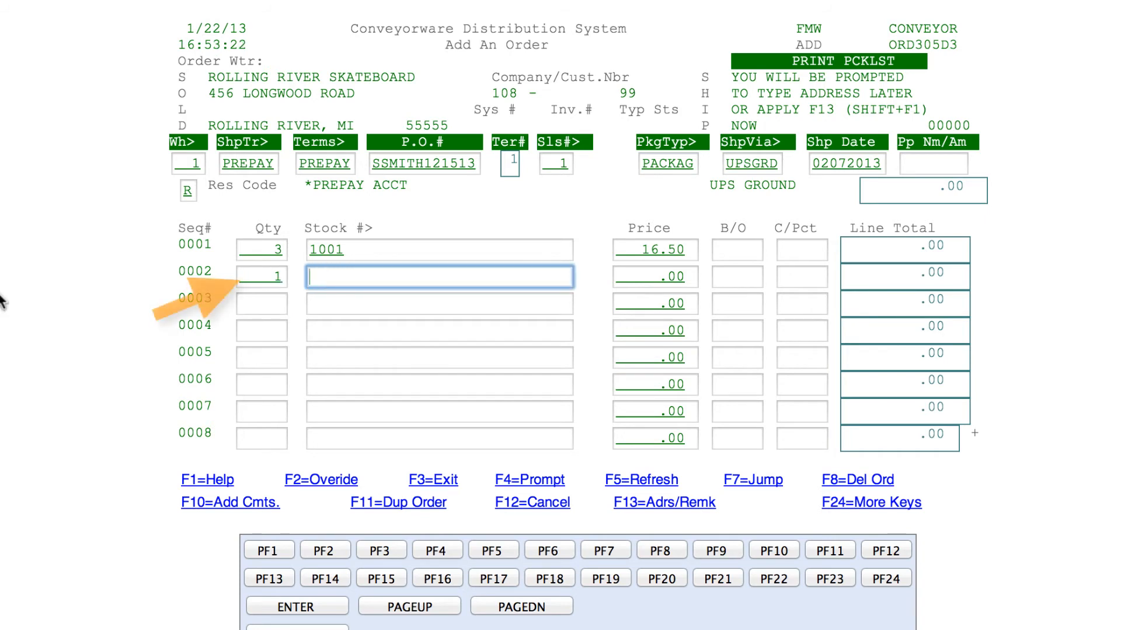
{"action": "type", "text": "F"}
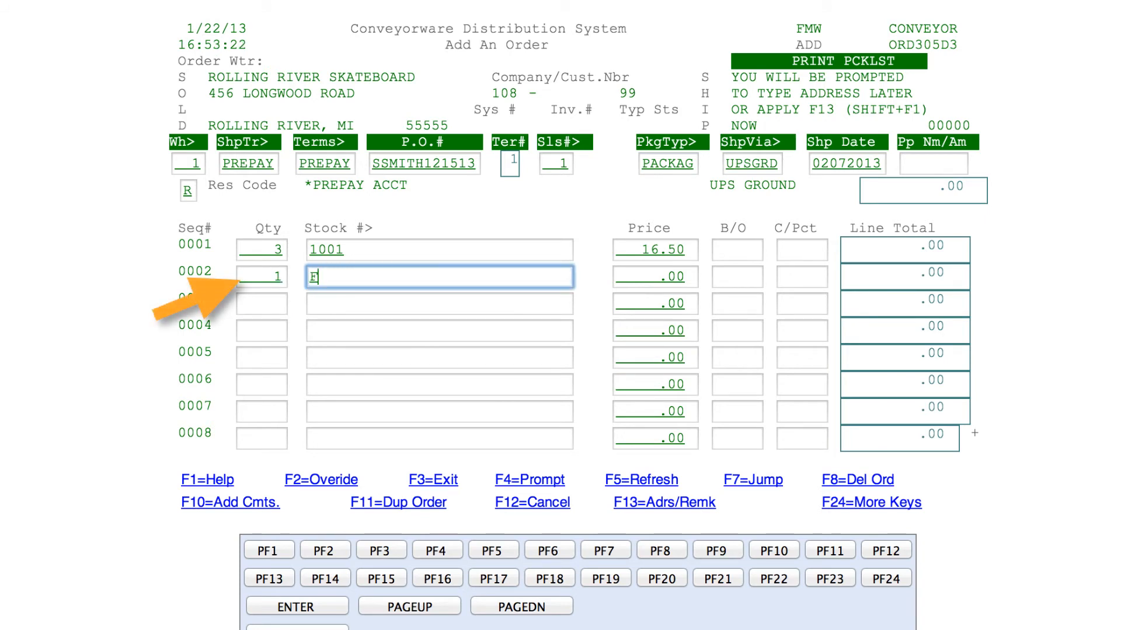
{"action": "type", "text": "REIGHT"}
{"action": "key", "text": "Tab"}
{"action": "type", "text": "6.00"}
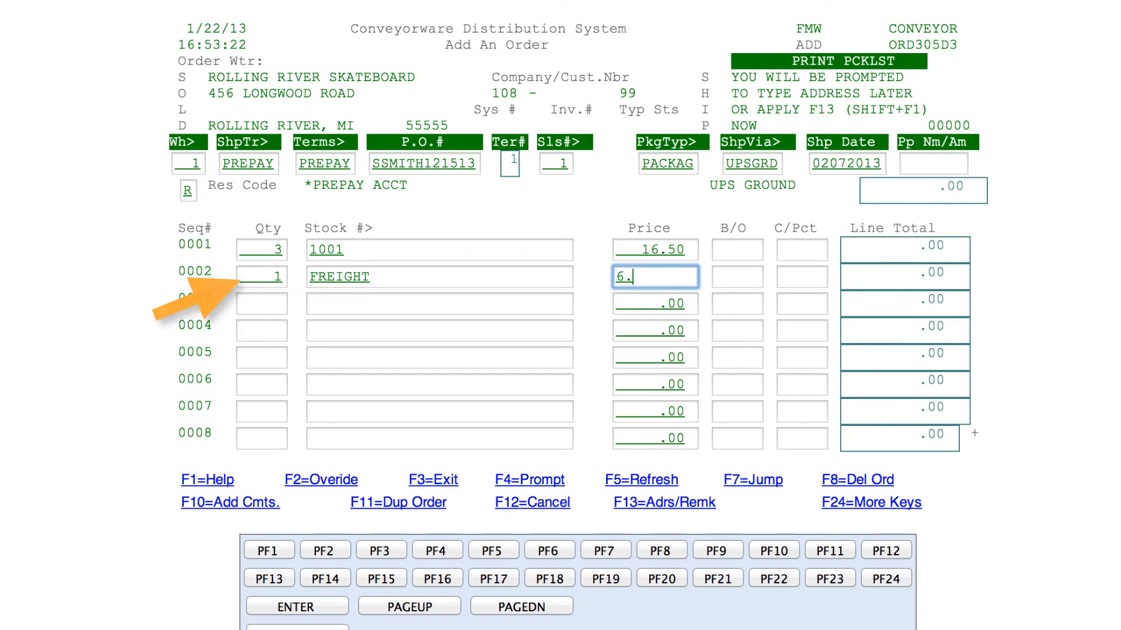
Add line 0003 as quantity 1 of TAX priced .99
{"action": "key", "text": "Tab"}
{"action": "type", "text": "1"}
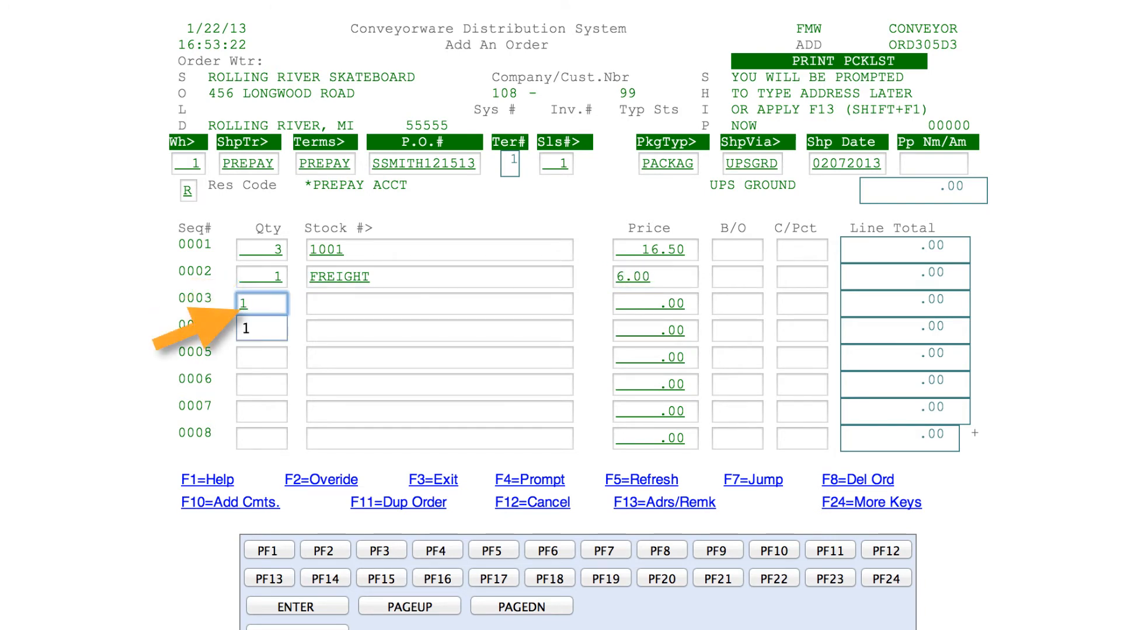
{"action": "key", "text": "Tab"}
{"action": "type", "text": "TAX"}
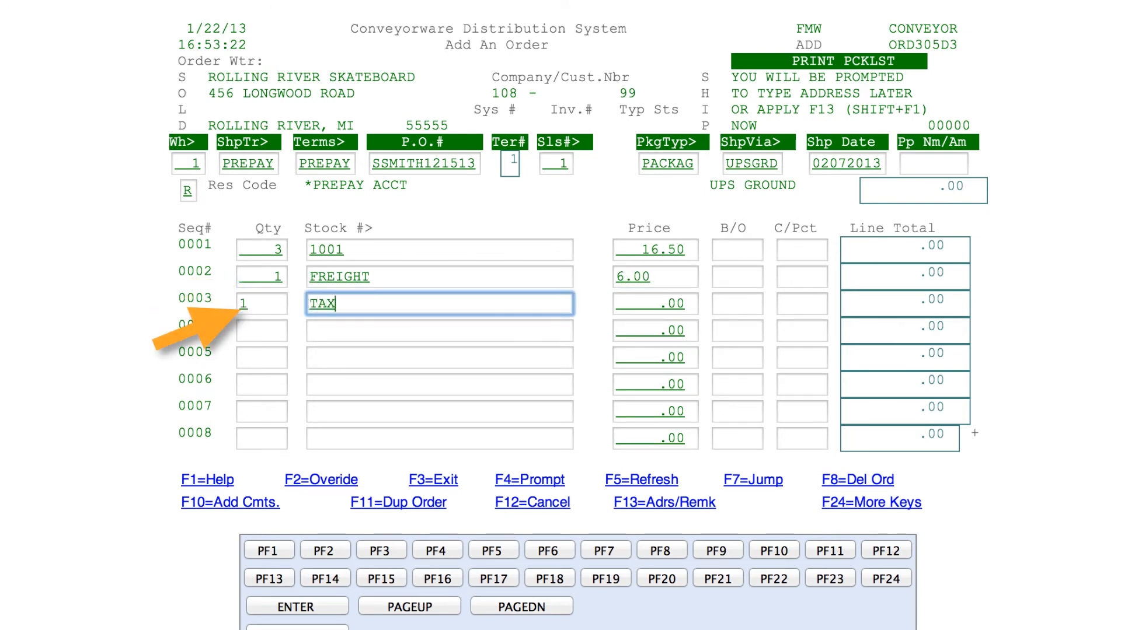
{"action": "key", "text": "Tab"}
{"action": "type", "text": ".99"}
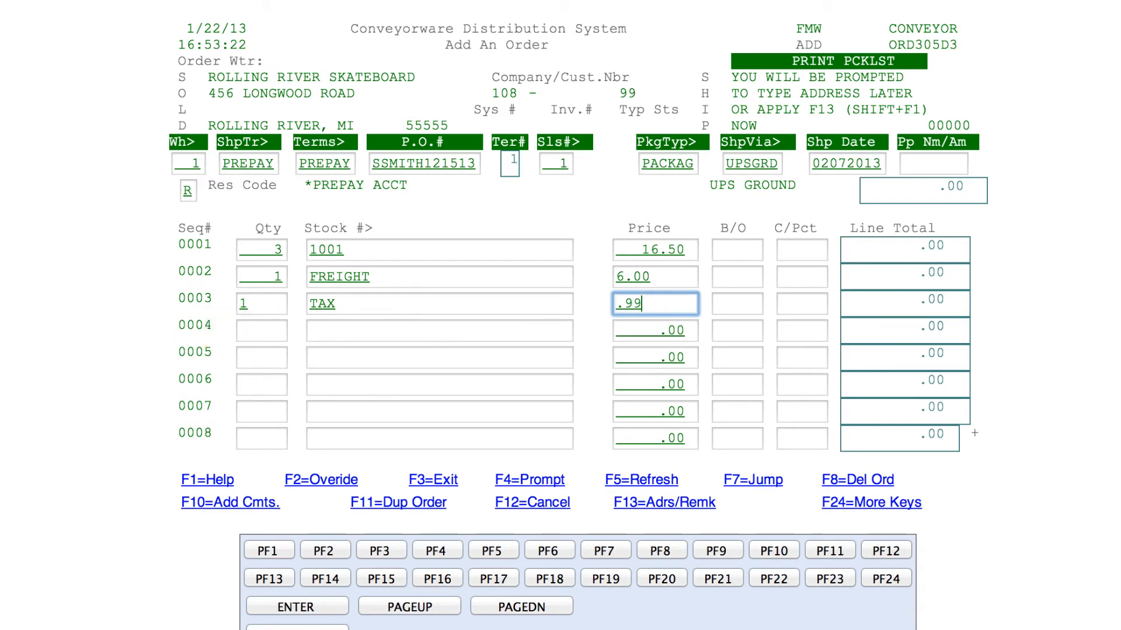
{"action": "key", "text": "Tab"}
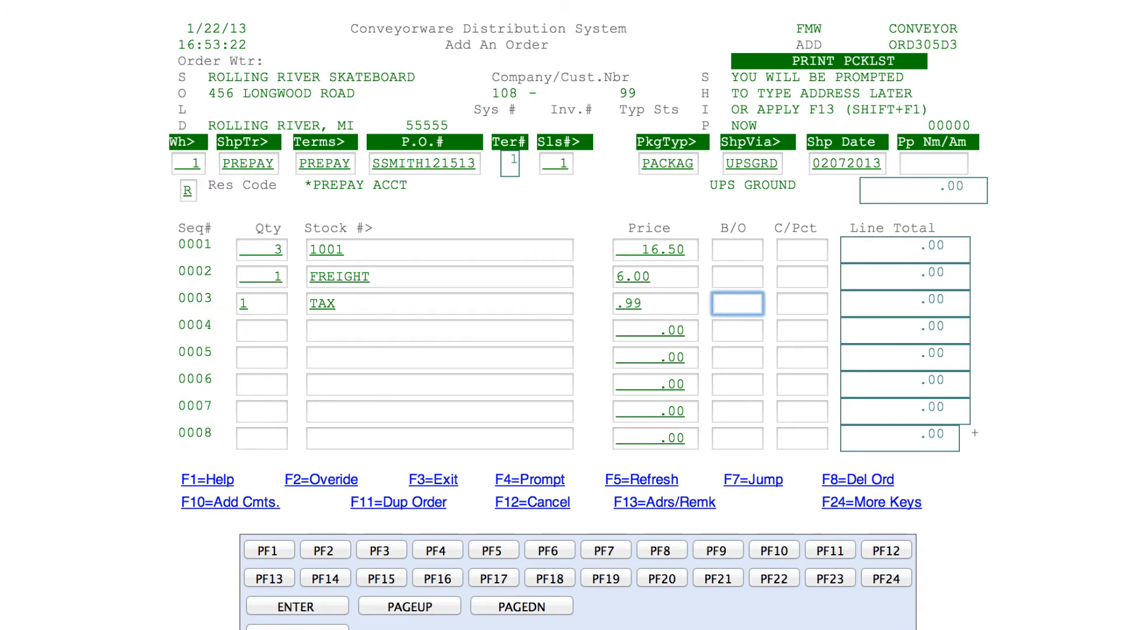
Fill the ship-to panel with recipient's name, company MOUNTAINTOP SKATE, street address and phone
{"action": "key", "text": "Return"}
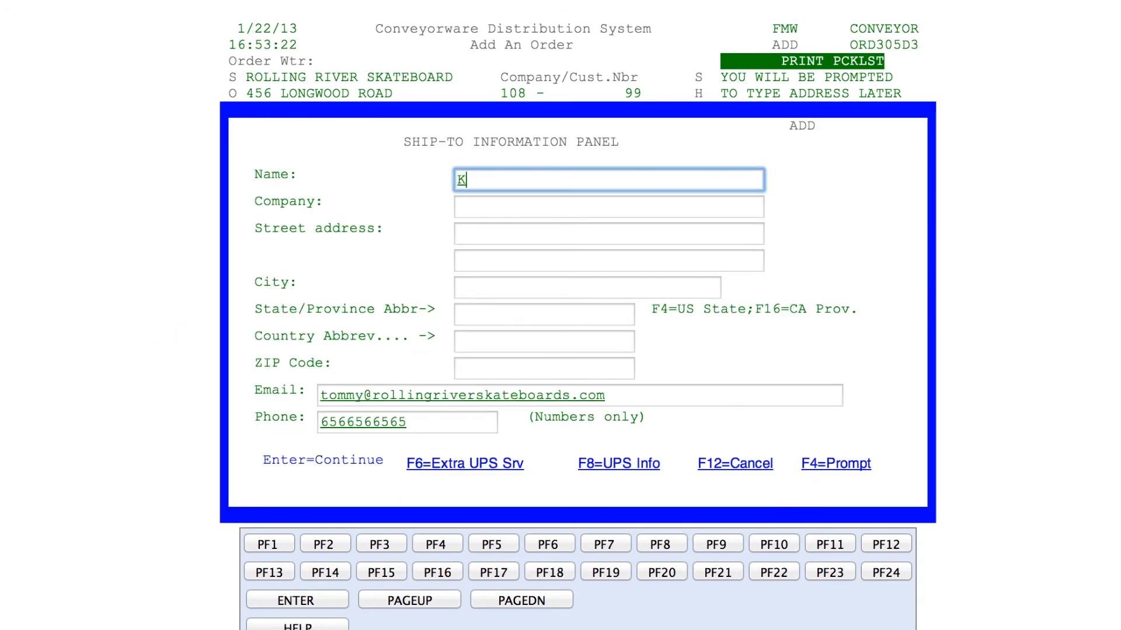
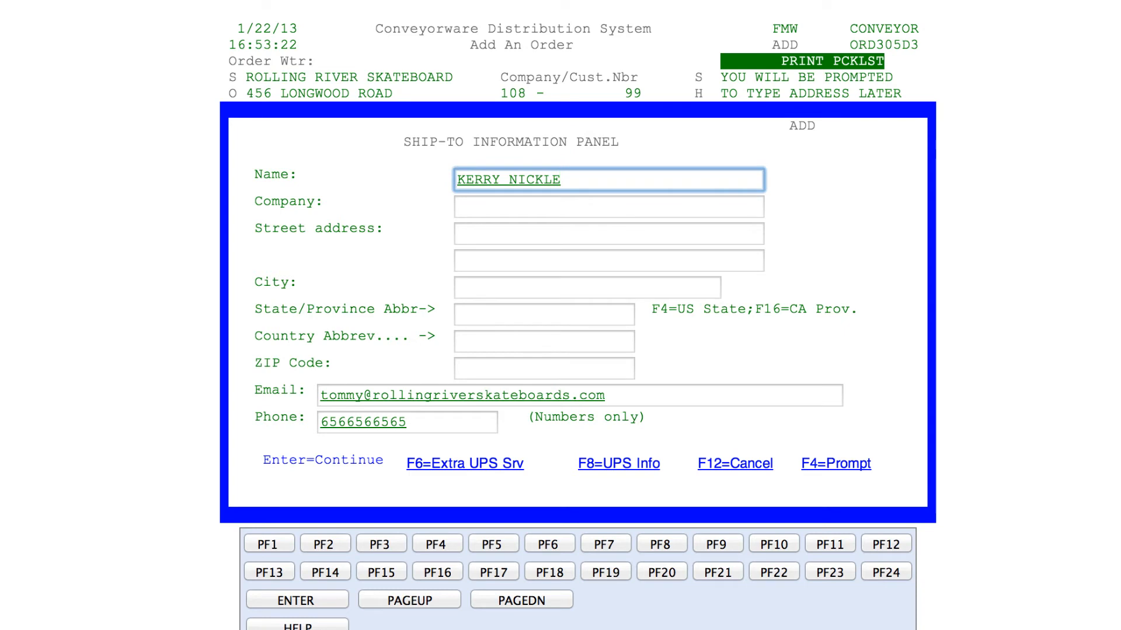
{"action": "key", "text": "Tab"}
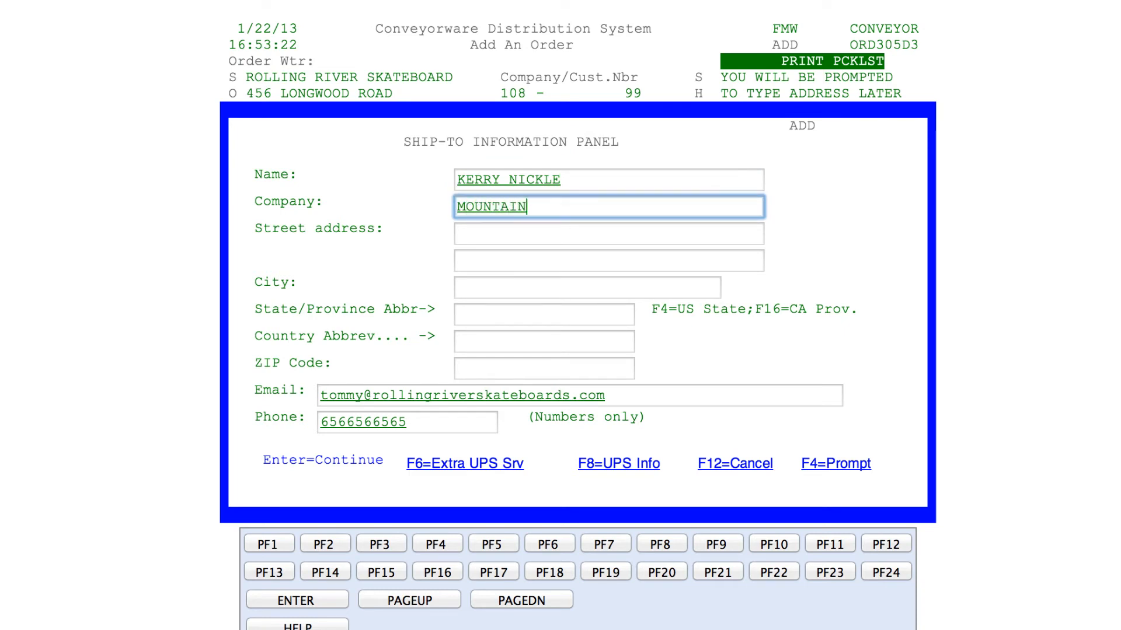
{"action": "key", "text": "Tab"}
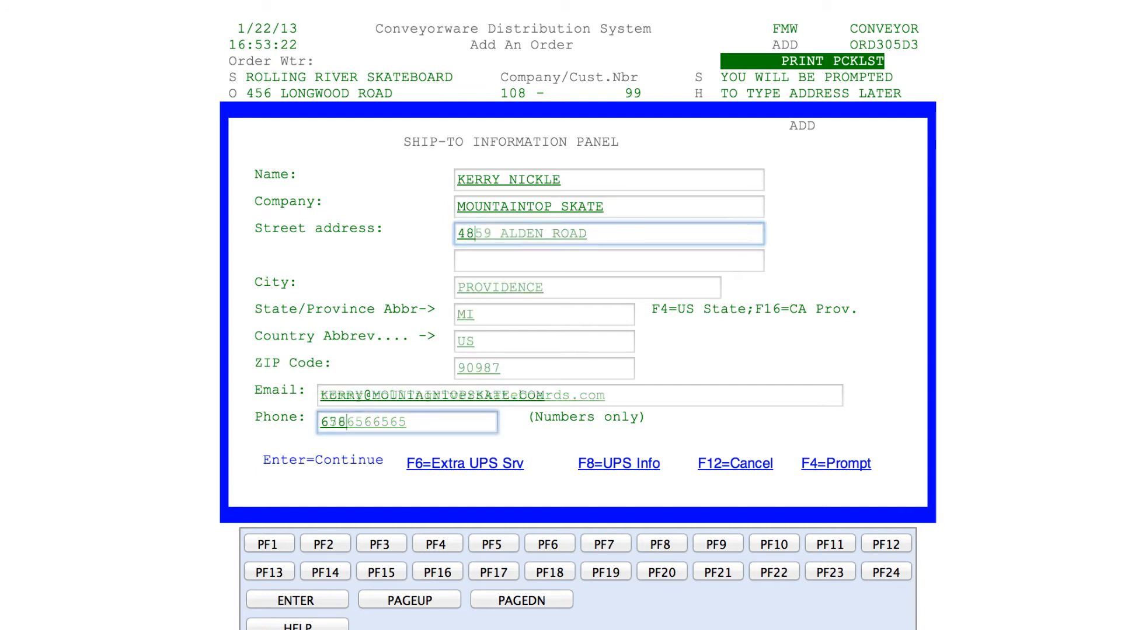
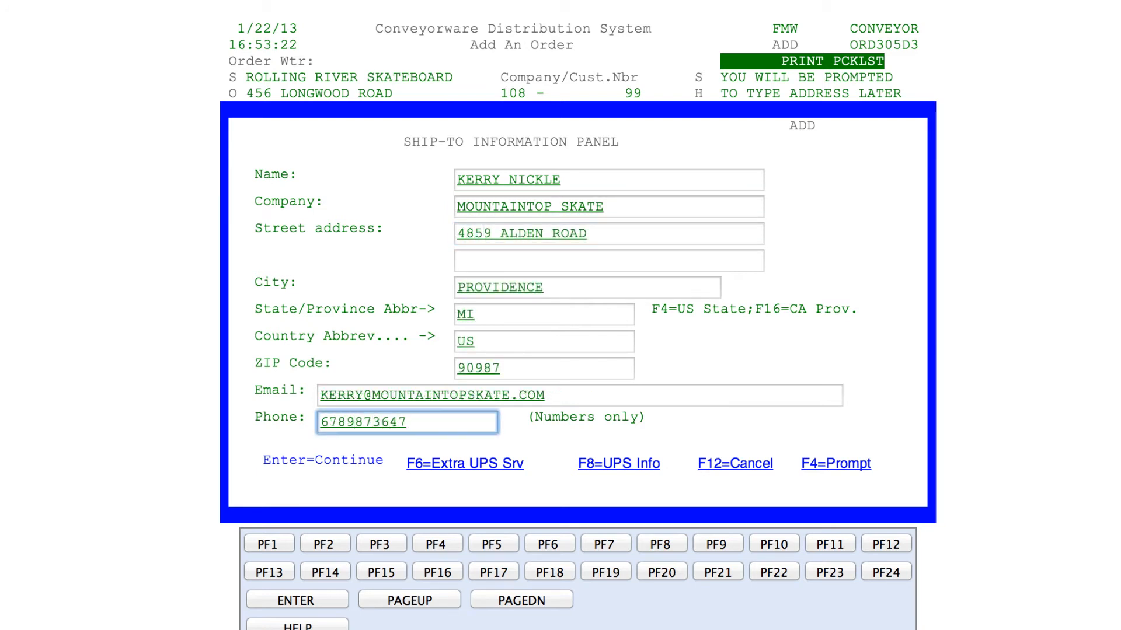
{"action": "key", "text": "Return"}
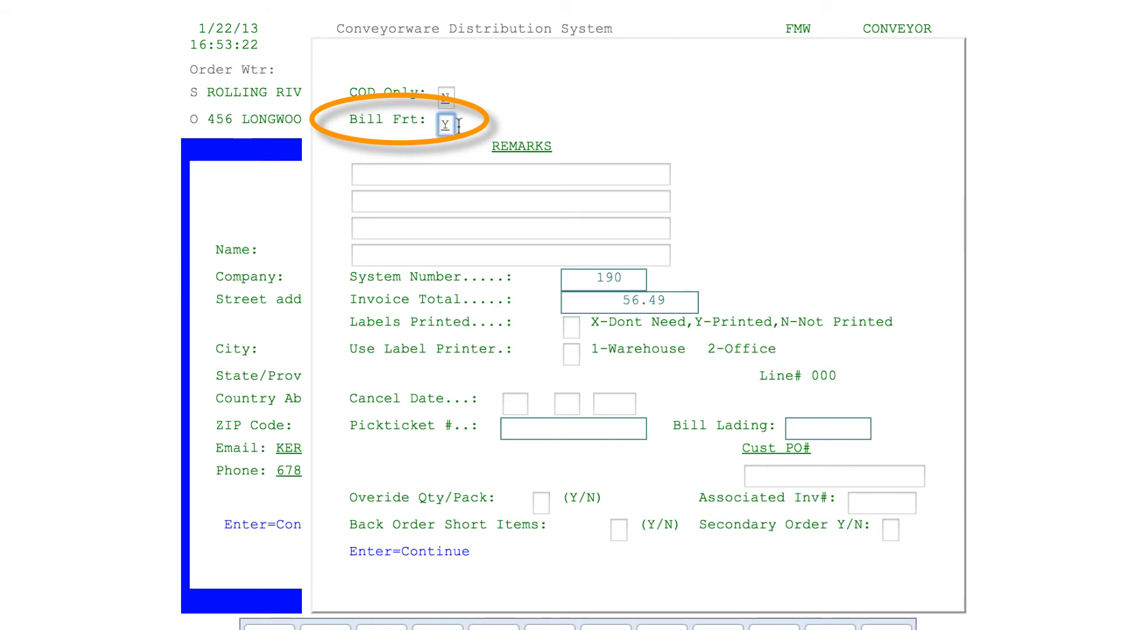
Set Bill Frt to N, add a thank-you remark, and save order 190
{"action": "left_click_drag", "start_coordinate": [450, 125], "coordinate": [427, 126]}
{"action": "type", "text": "NTH"}
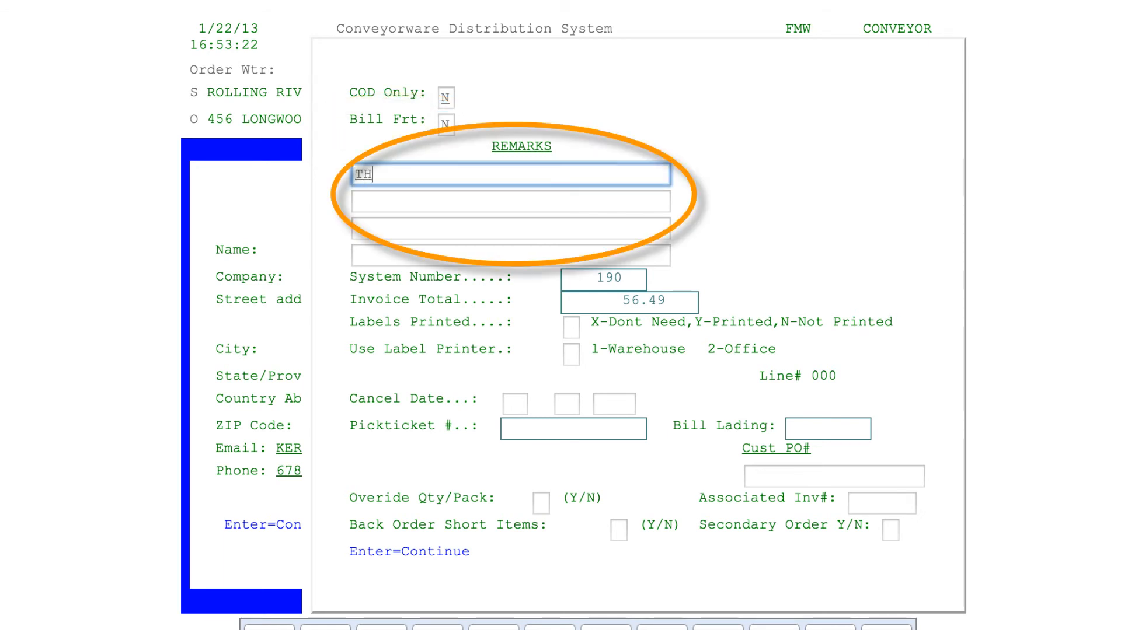
{"action": "type", "text": "ANKS FOR THE ORDER K"}
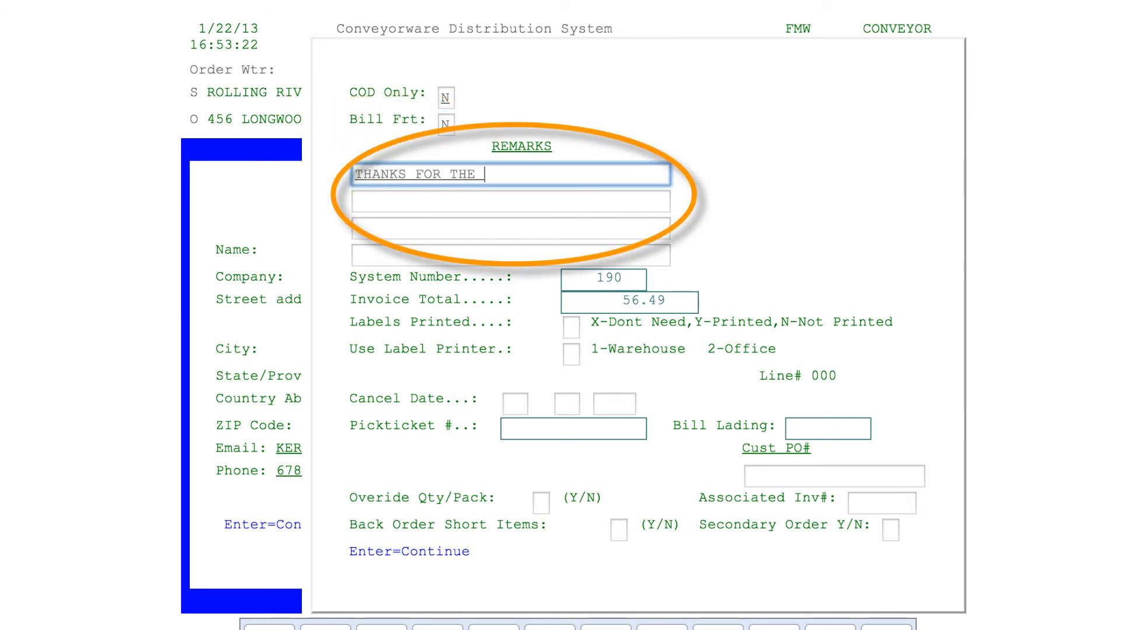
{"action": "type", "text": "ERRY!"}
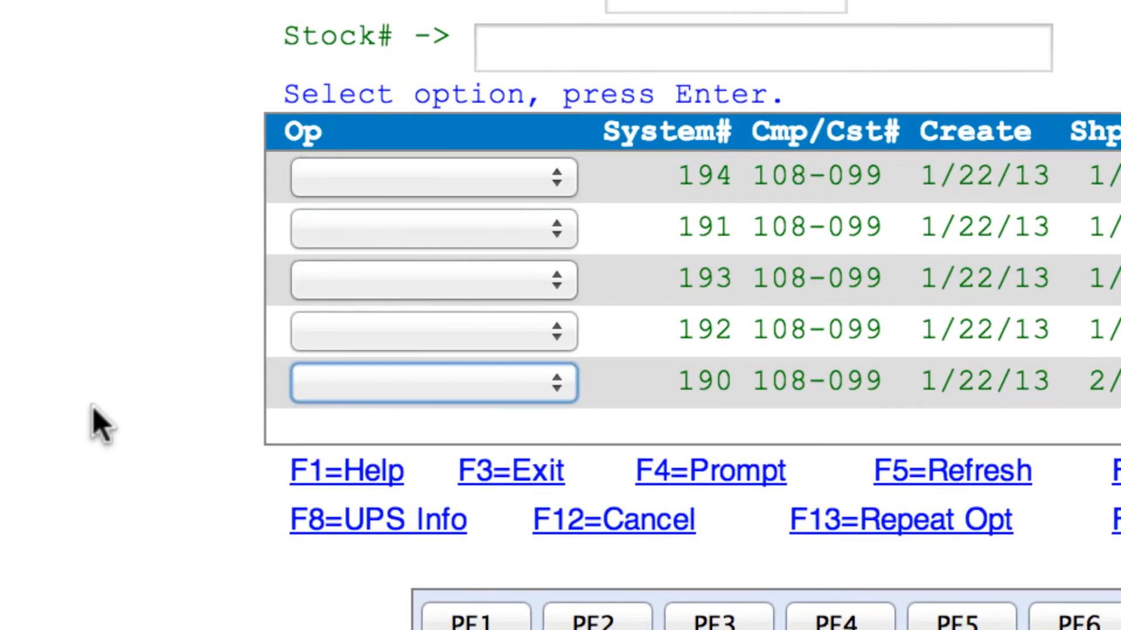
{"action": "left_click", "coordinate": [306, 389]}
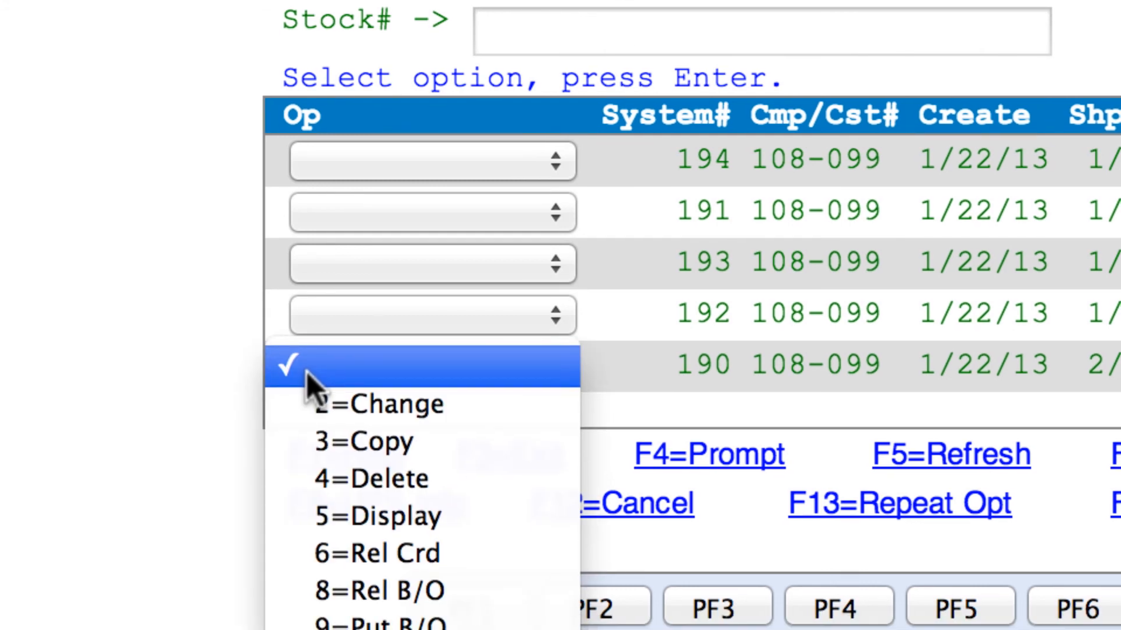